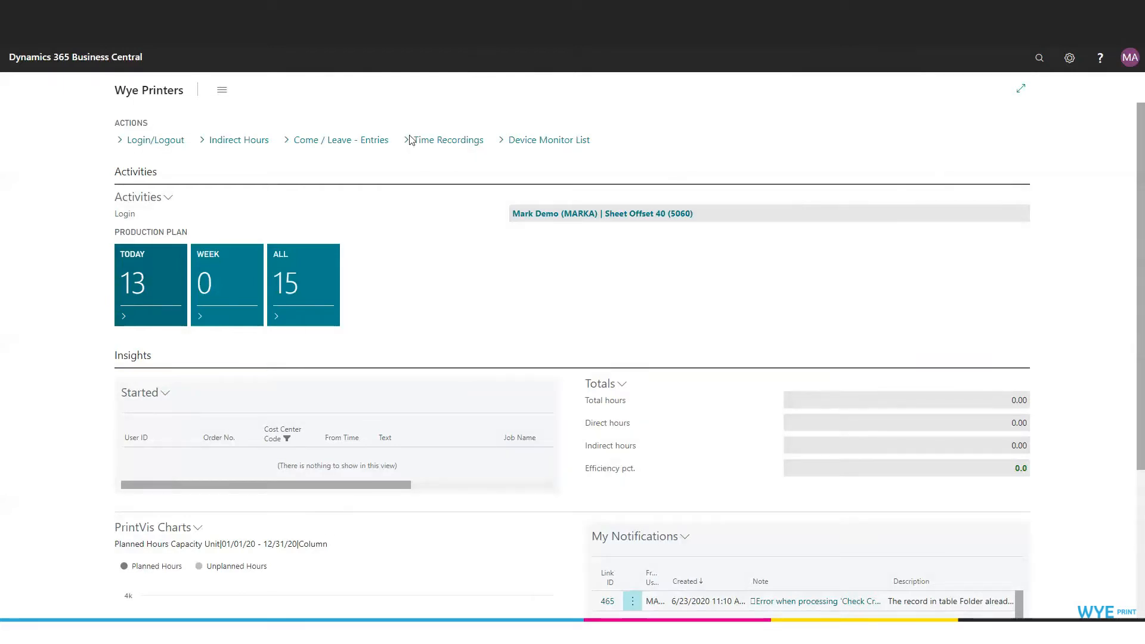
Log the active Sheet Offset 40 (5060) operator out through the Come/Leave login list.
{"action": "left_click", "coordinate": [149, 142]}
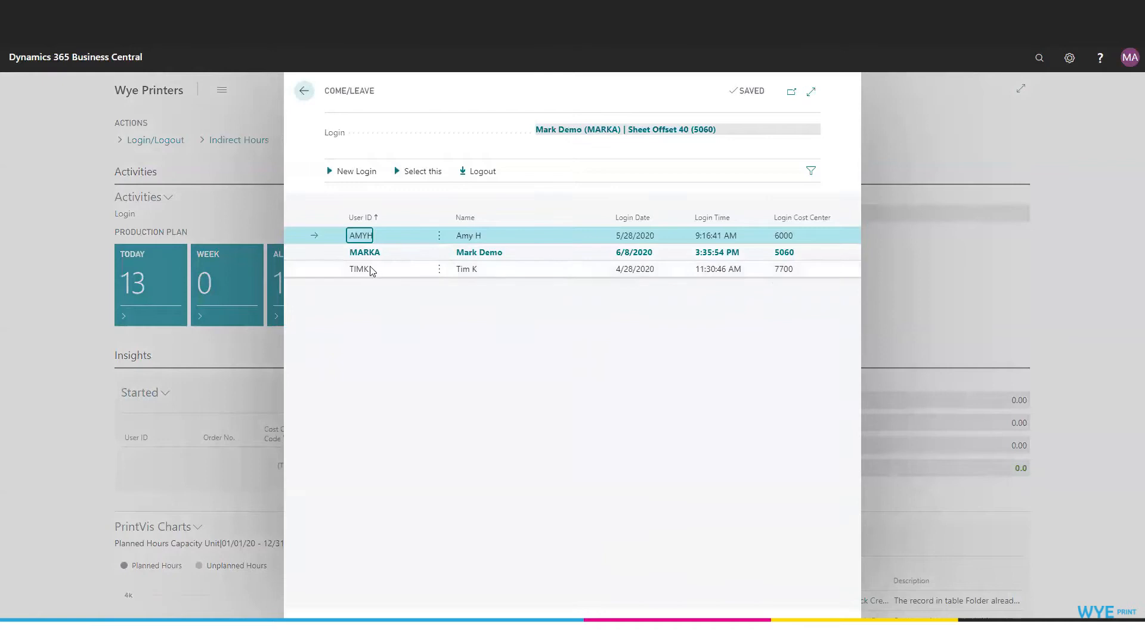
{"action": "left_click", "coordinate": [328, 252]}
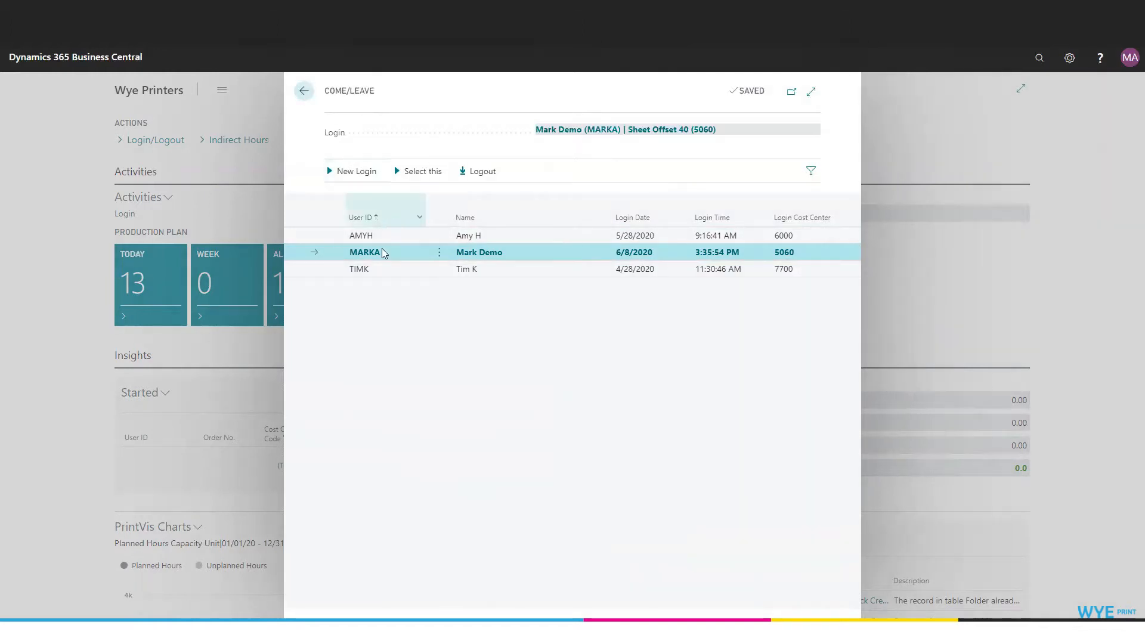
{"action": "left_click", "coordinate": [490, 178]}
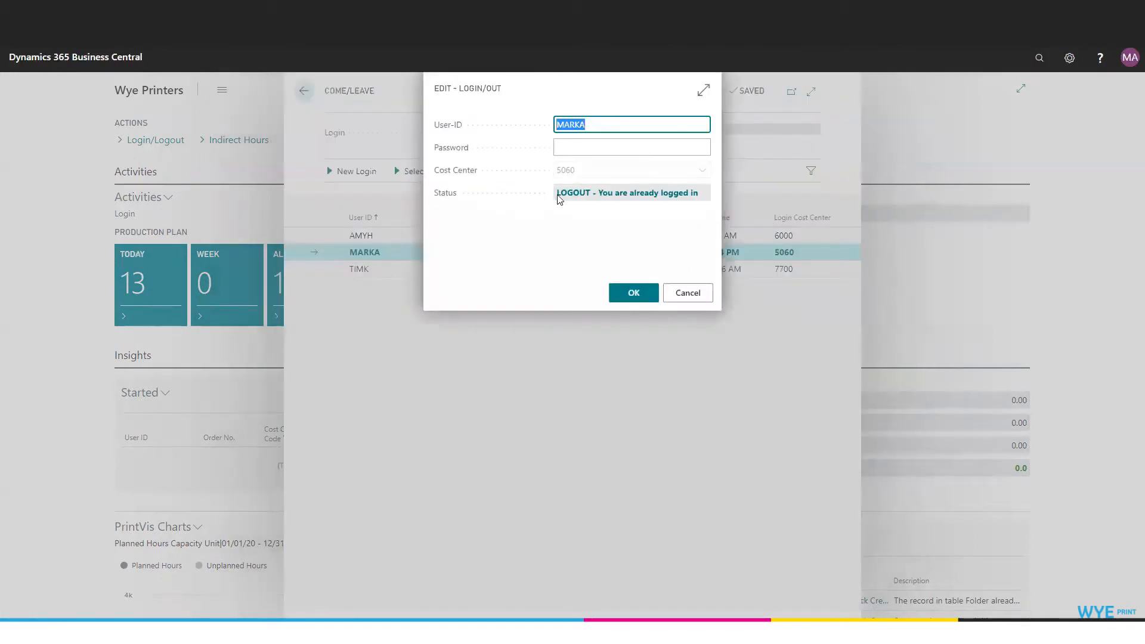
{"action": "left_click", "coordinate": [629, 291]}
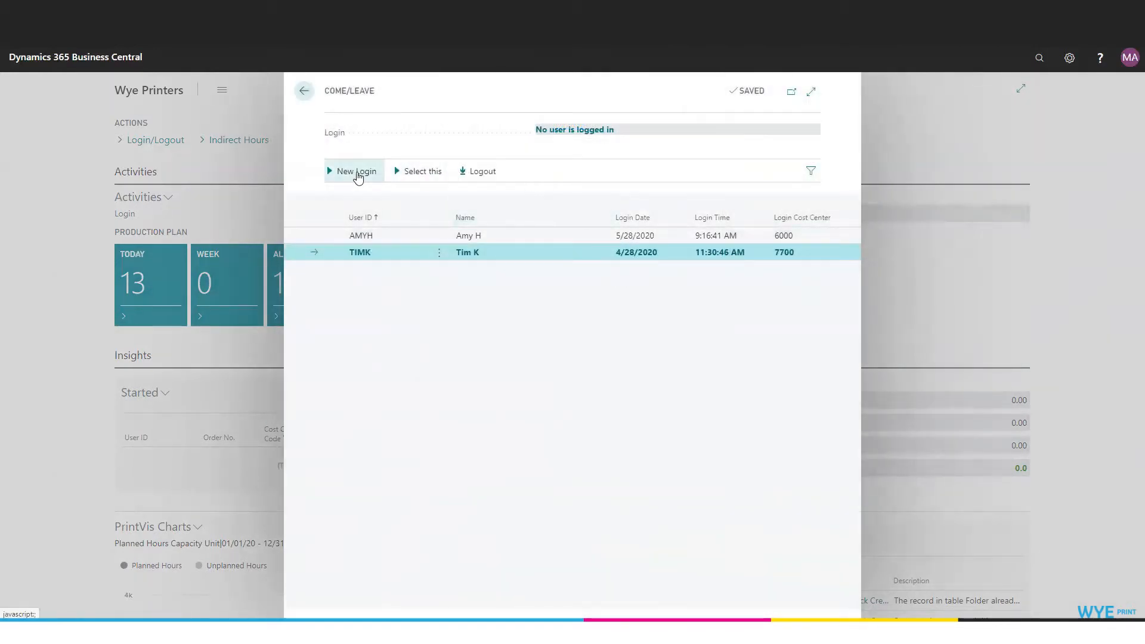
Create a new login with the same operator's user ID at cost center 5060 and close the Come/Leave list.
{"action": "left_click", "coordinate": [353, 172]}
{"action": "left_click", "coordinate": [652, 127]}
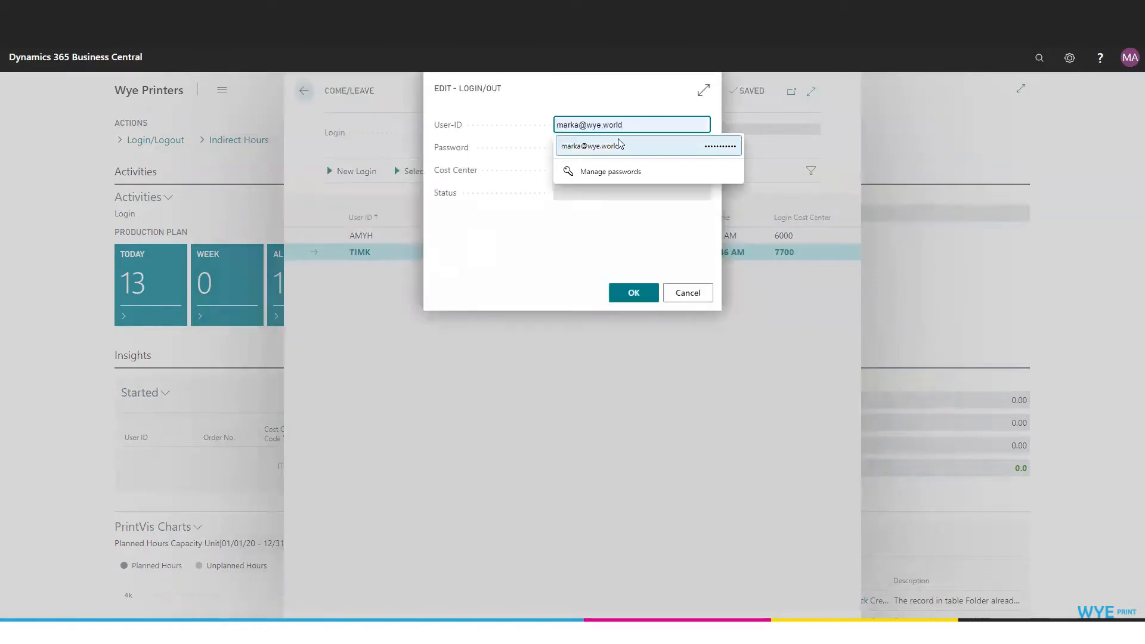
{"action": "type", "text": "marka"}
{"action": "key", "text": "Tab"}
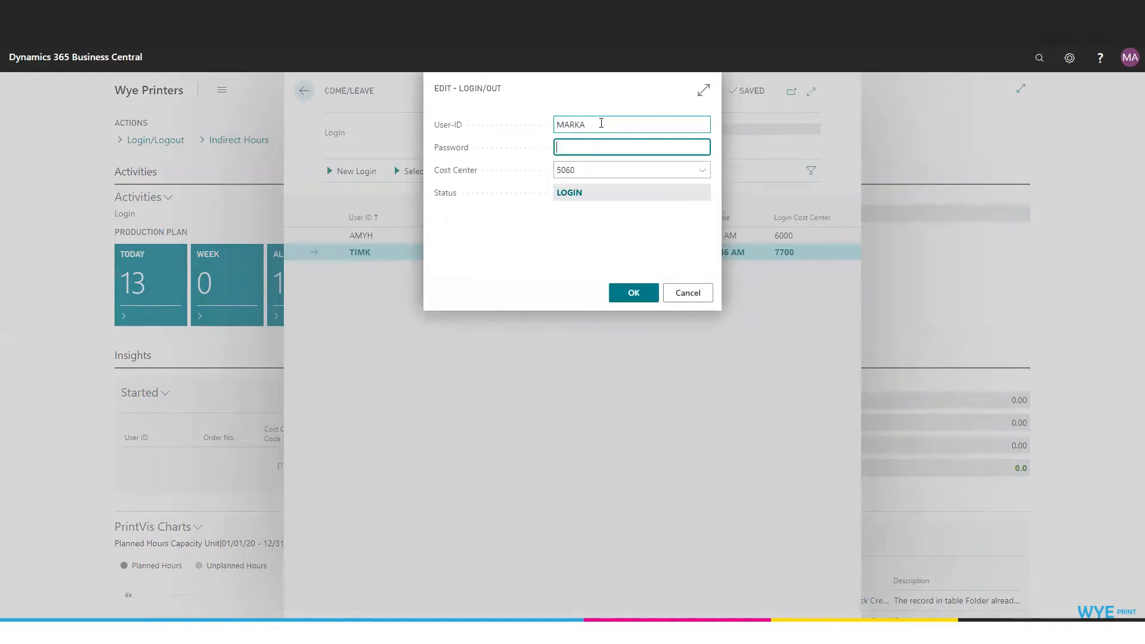
{"action": "left_click", "coordinate": [633, 292]}
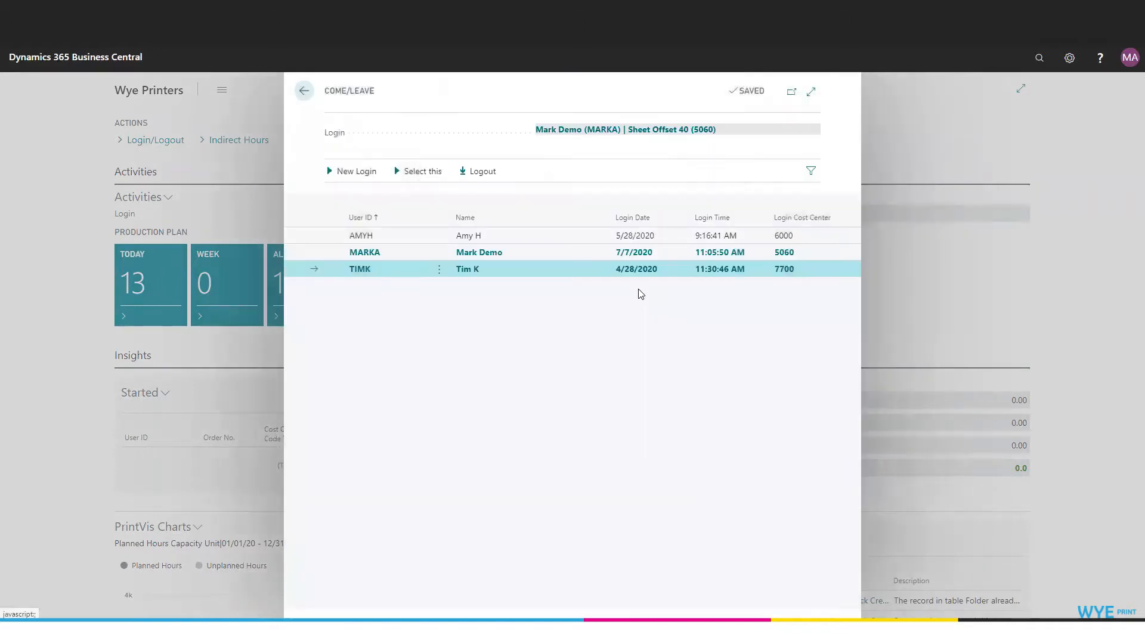
{"action": "key", "text": "Escape"}
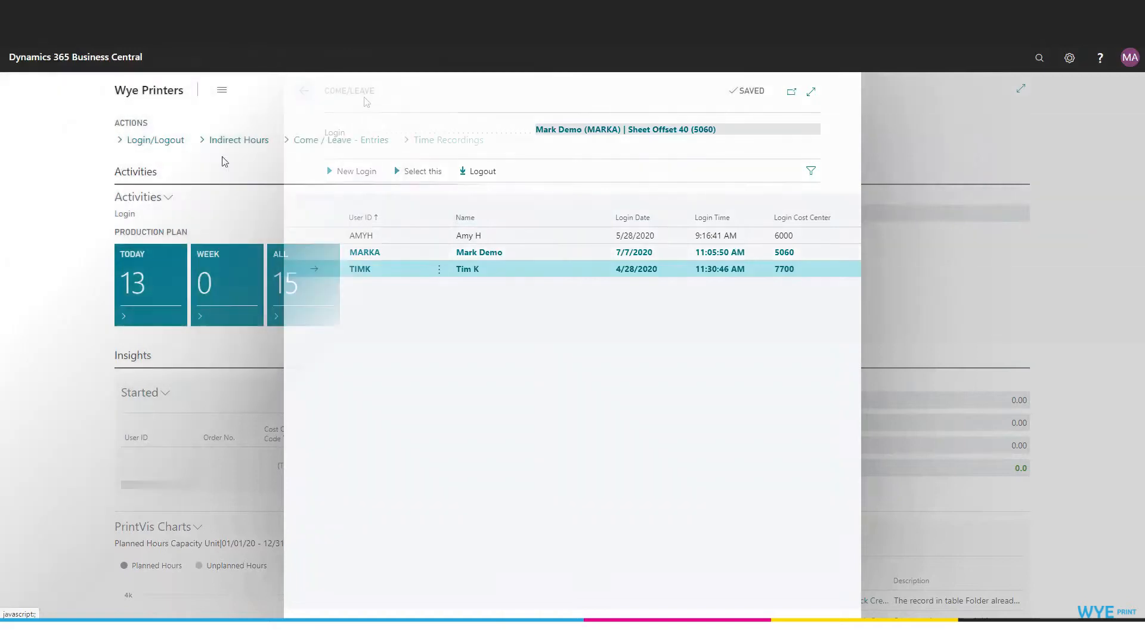
Select Sheet Offset 40 (5060) as the cost center for the production activities.
{"action": "left_click", "coordinate": [169, 198]}
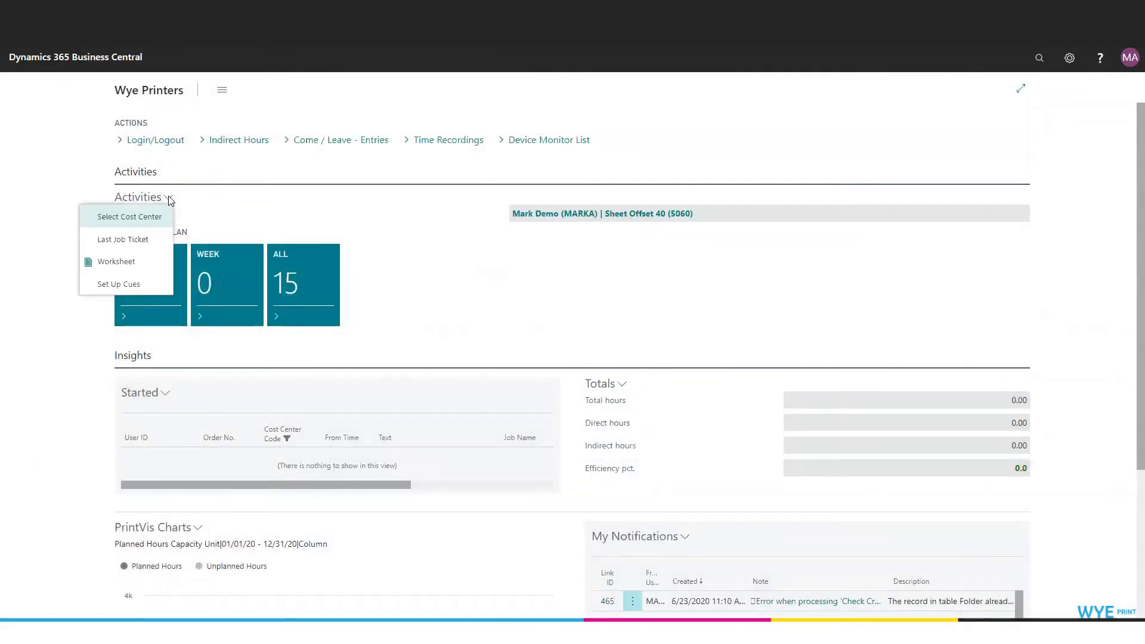
{"action": "left_click", "coordinate": [145, 221]}
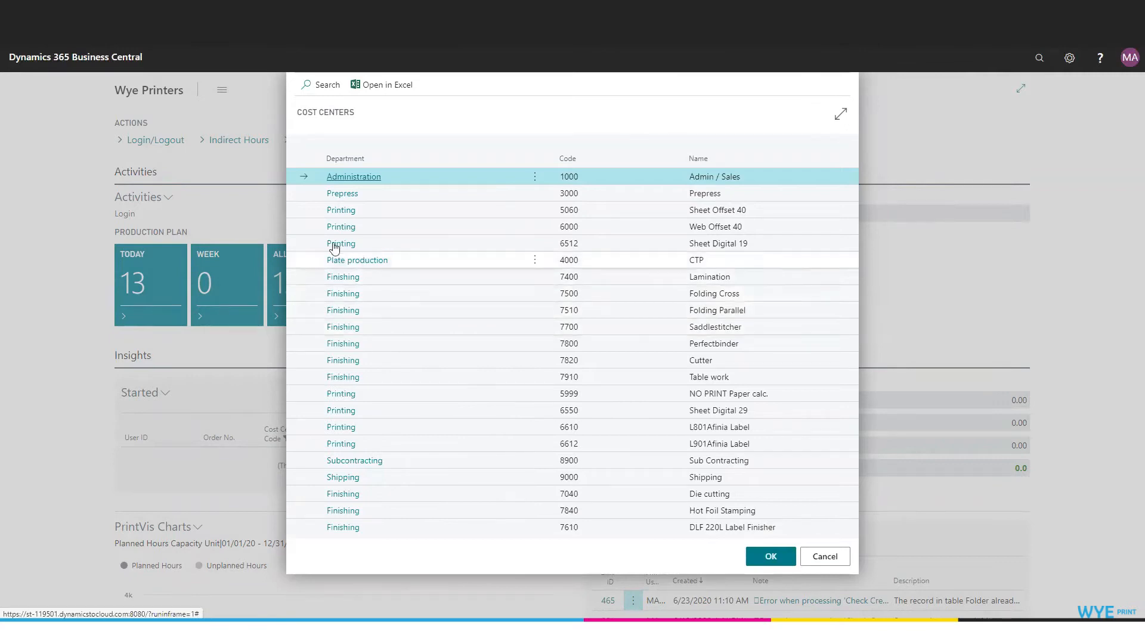
{"action": "left_click", "coordinate": [306, 212]}
{"action": "left_click", "coordinate": [771, 560]}
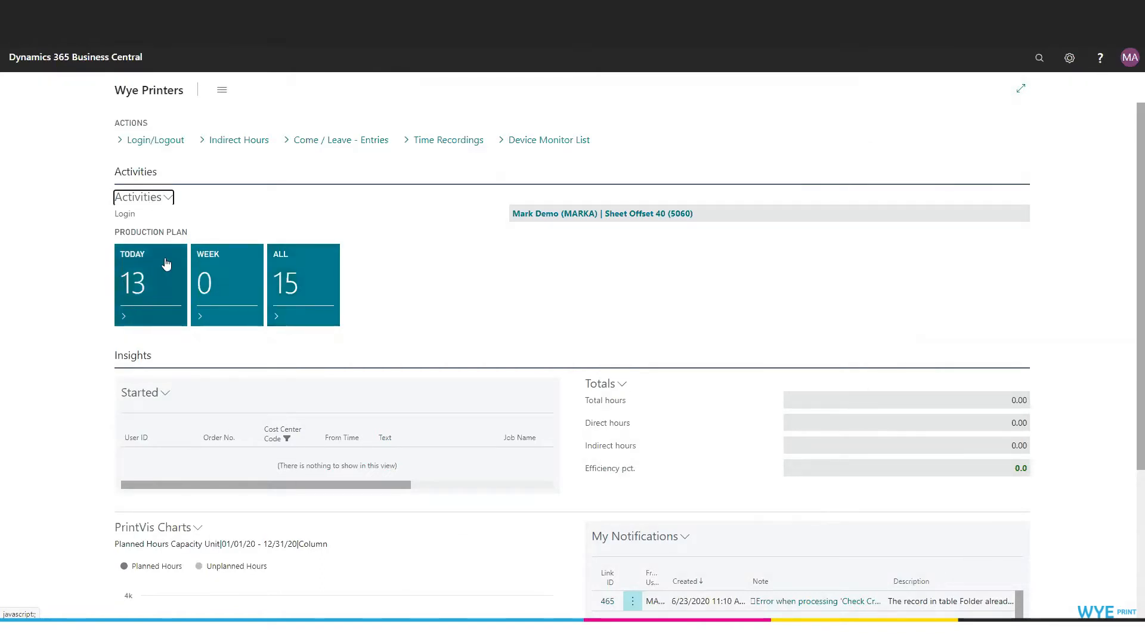
Open the 8.87-hour Fall 2020 Catalog text job from today's production plan and enlarge its window.
{"action": "left_click", "coordinate": [141, 280]}
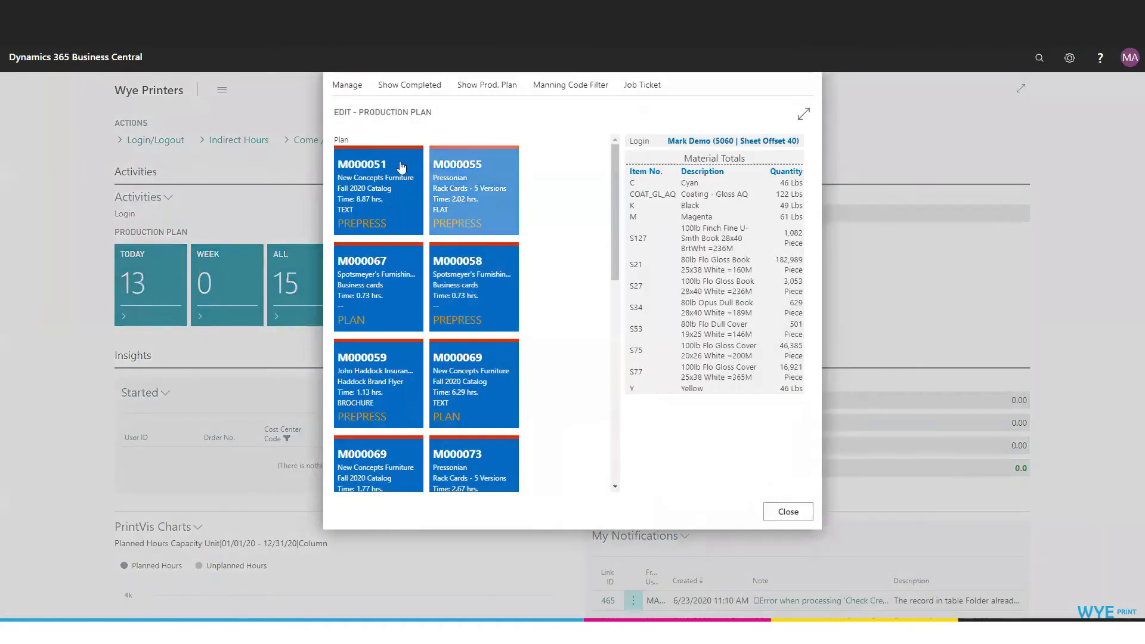
{"action": "left_click_drag", "start_coordinate": [616, 207], "coordinate": [601, 188]}
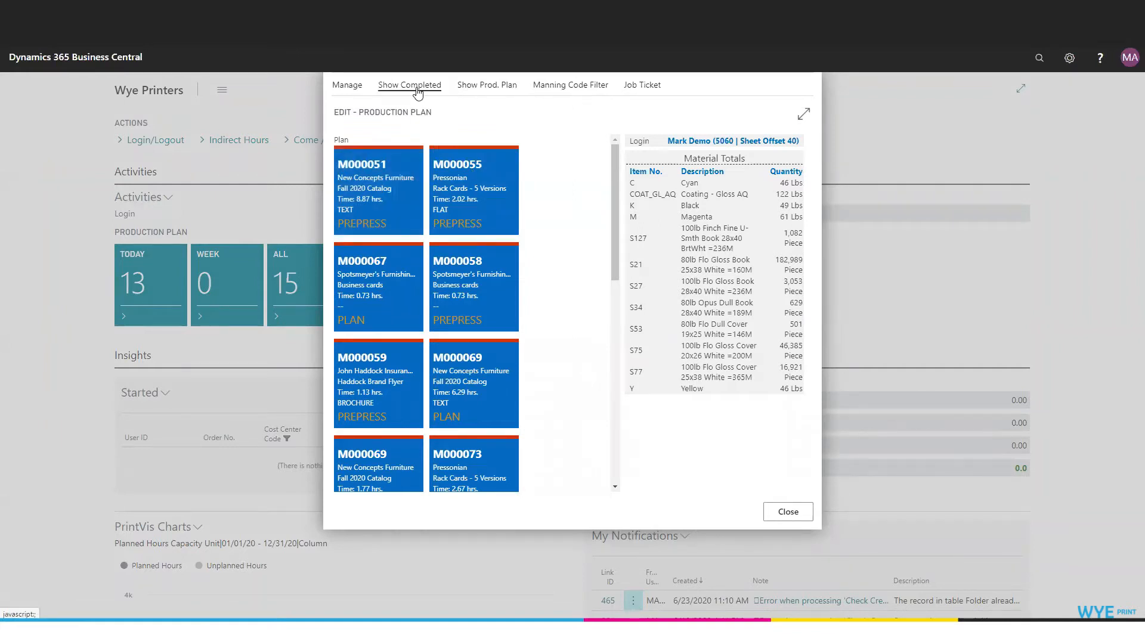
{"action": "left_click", "coordinate": [501, 90]}
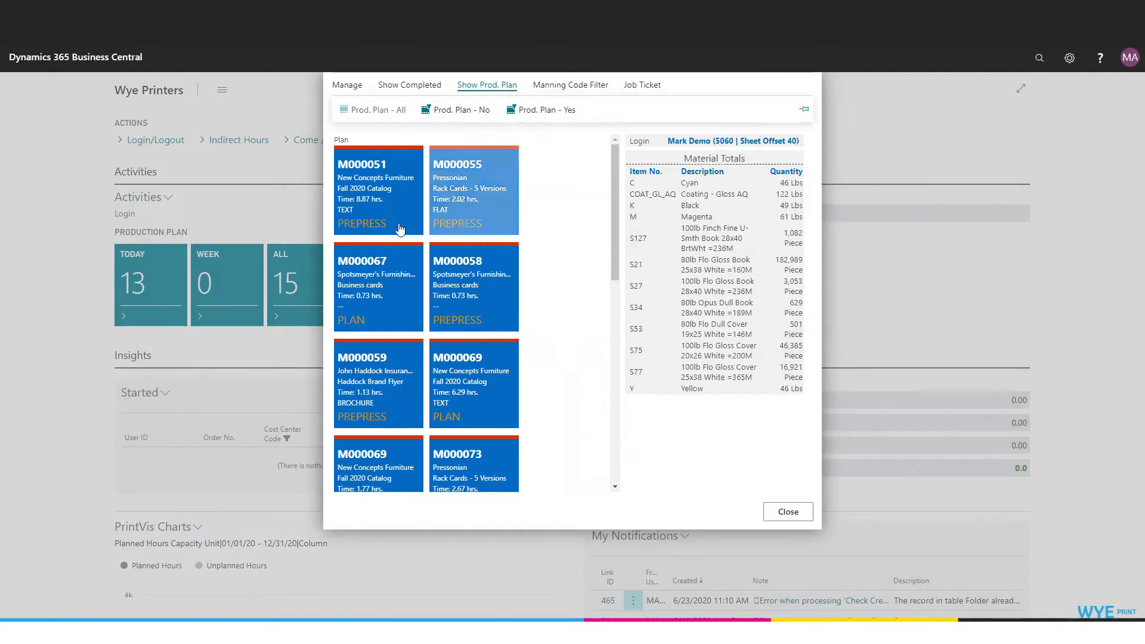
{"action": "left_click", "coordinate": [379, 203]}
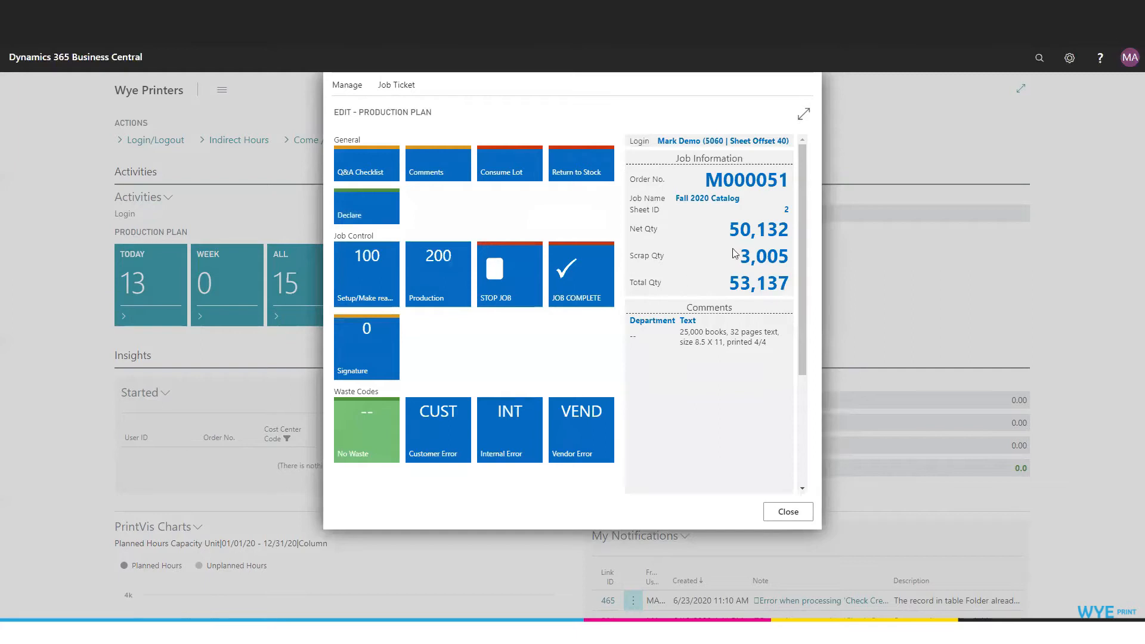
{"action": "left_click", "coordinate": [804, 114]}
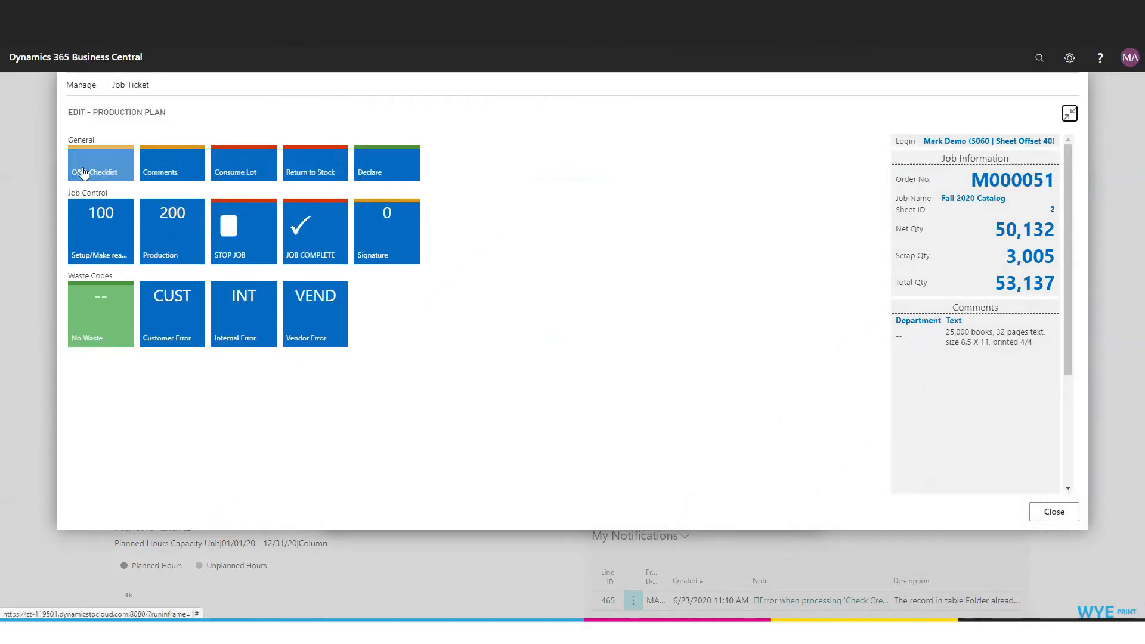
Open the Order Comments list of the Fall 2020 Catalog job and close it again.
{"action": "left_click", "coordinate": [172, 164]}
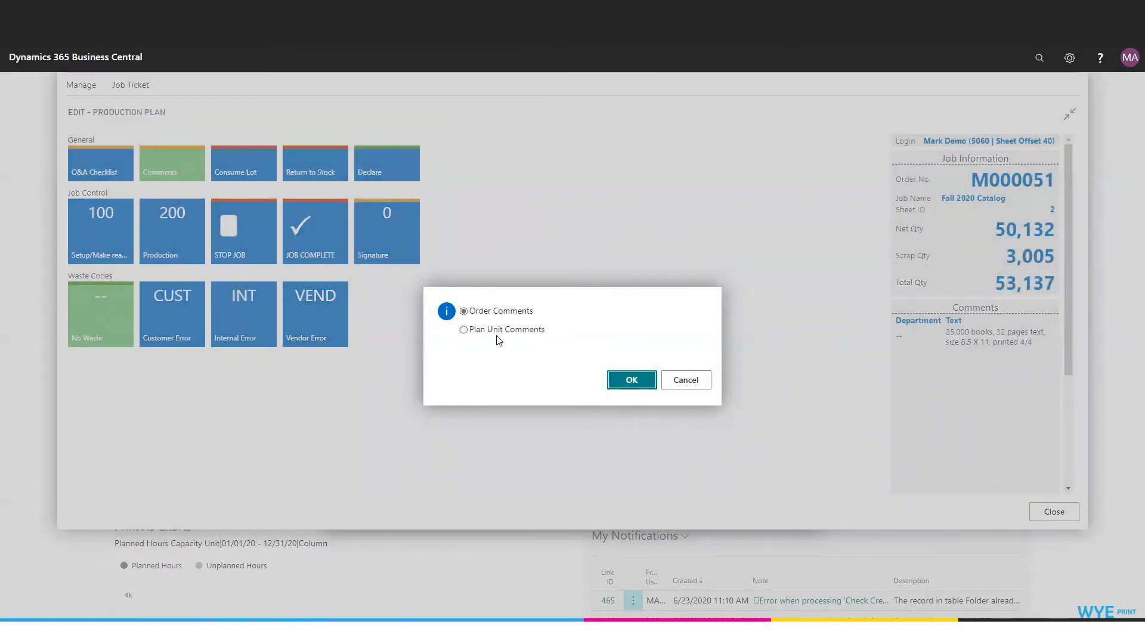
{"action": "left_click", "coordinate": [647, 386]}
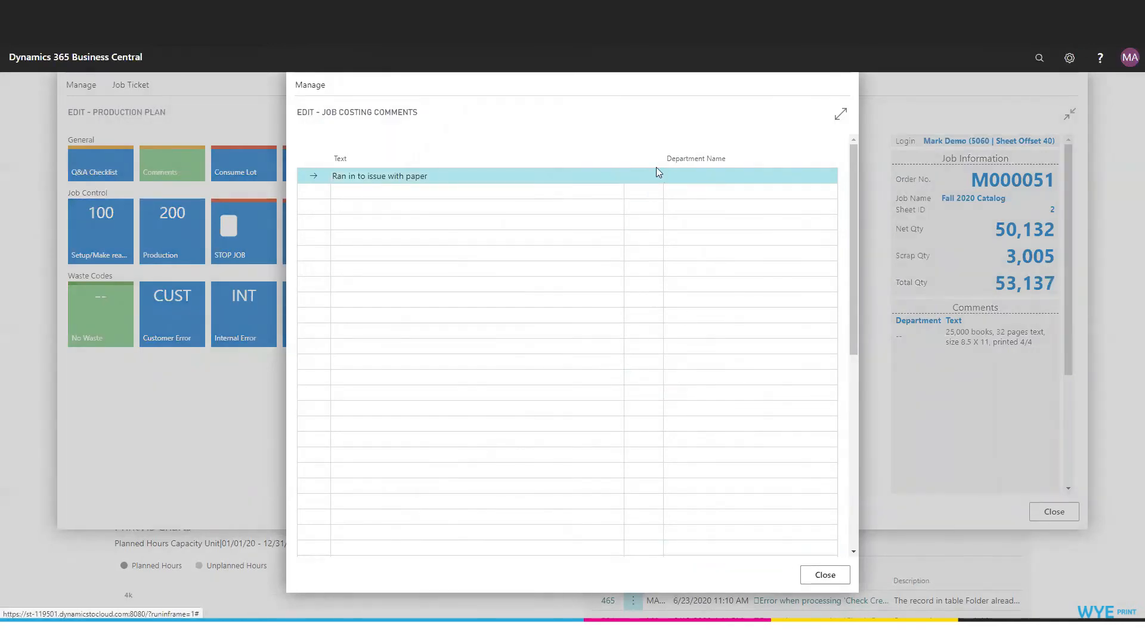
{"action": "left_click", "coordinate": [308, 90]}
{"action": "key", "text": "Return"}
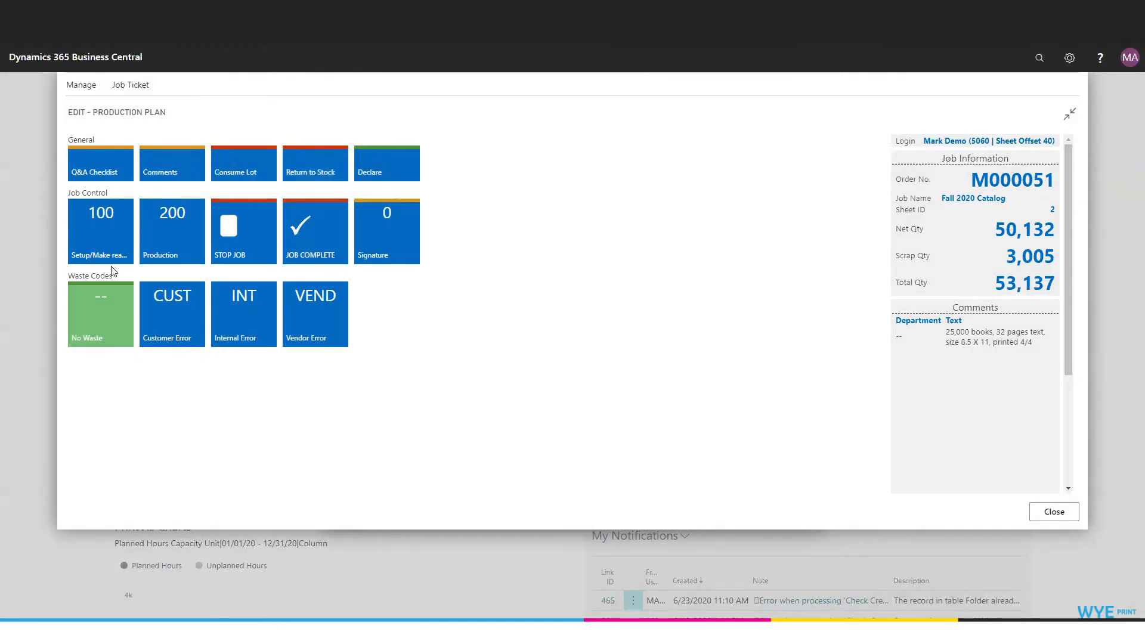
Start Setup/Make ready (100) on the Fall 2020 Catalog job and reopen the job from the production plan.
{"action": "left_click", "coordinate": [92, 237]}
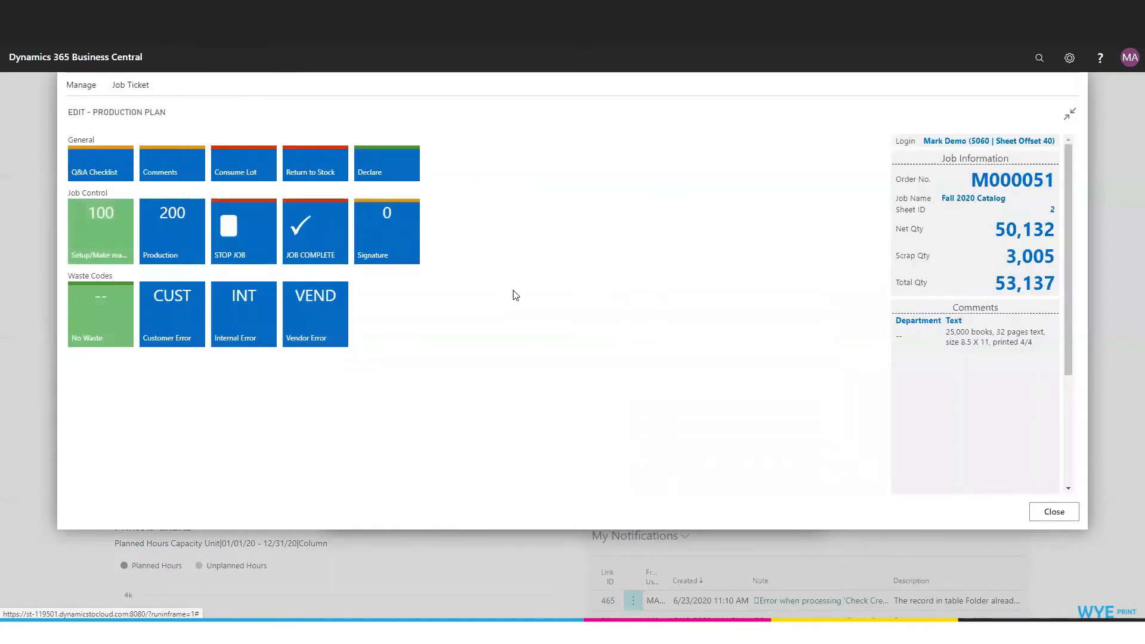
{"action": "left_click", "coordinate": [1061, 521]}
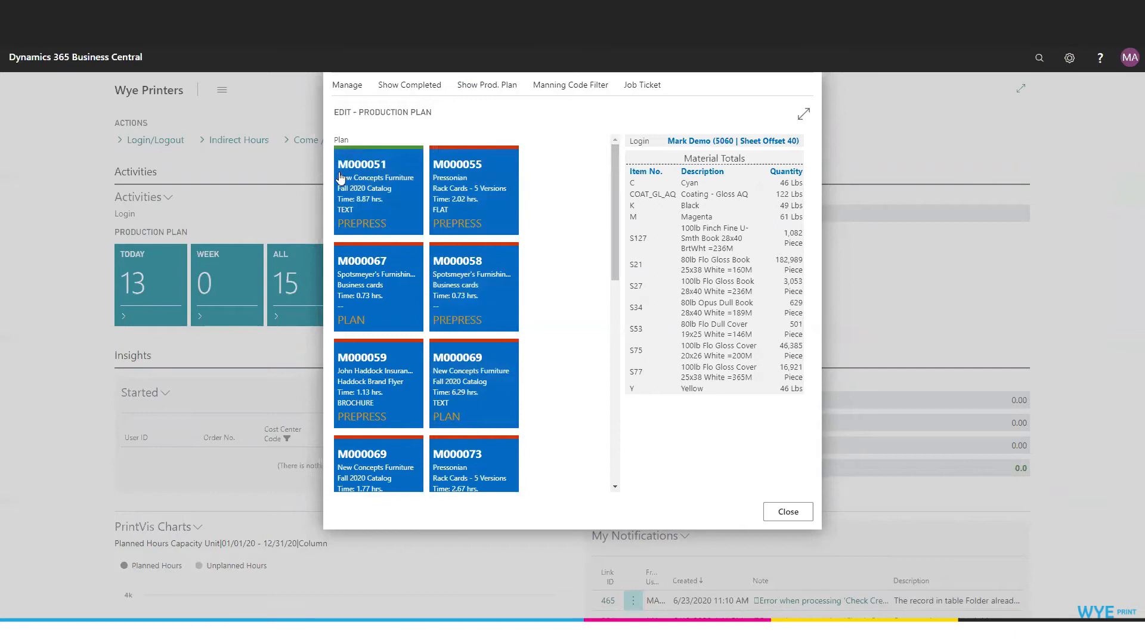
{"action": "left_click", "coordinate": [357, 178]}
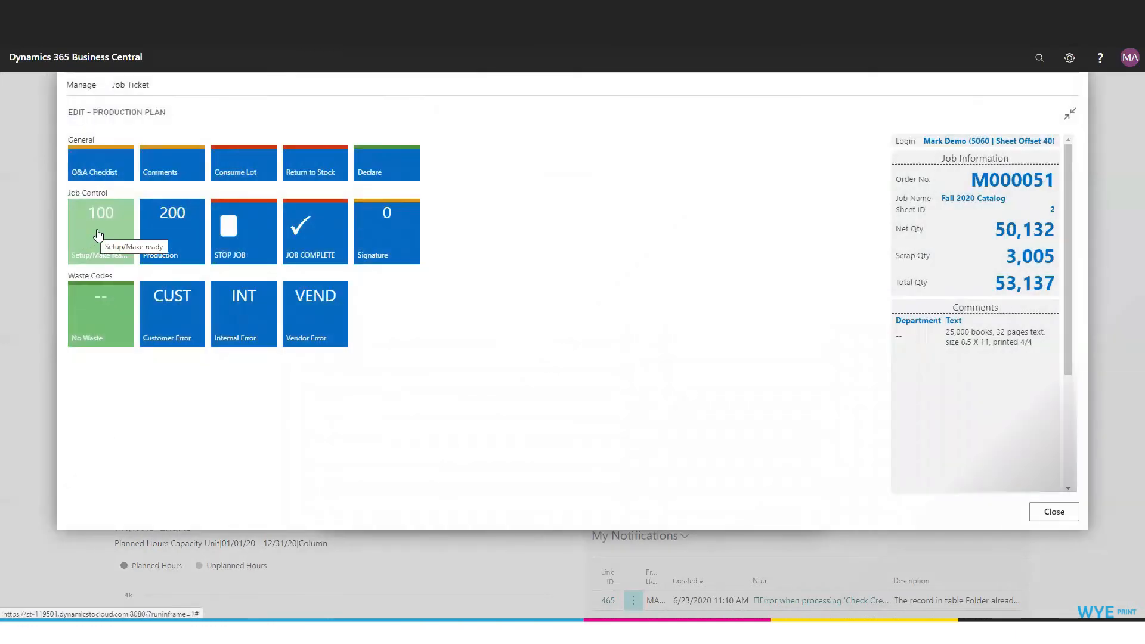
{"action": "left_click", "coordinate": [102, 237]}
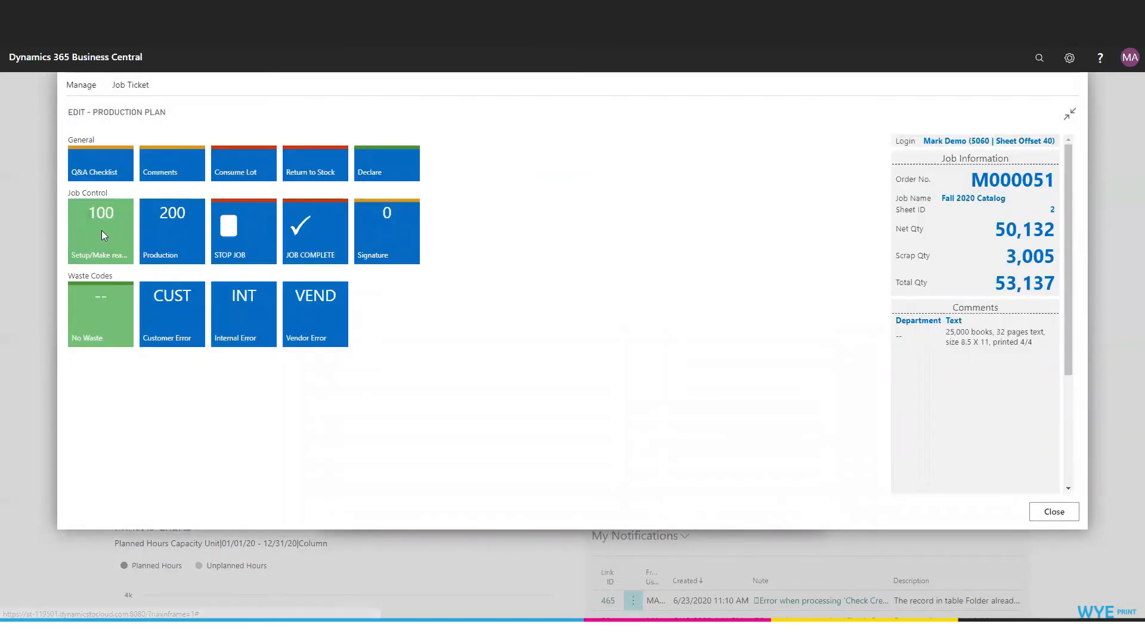
Stop the Fall 2020 Catalog job and restart its Setup/Make ready (100) operation.
{"action": "left_click", "coordinate": [234, 228]}
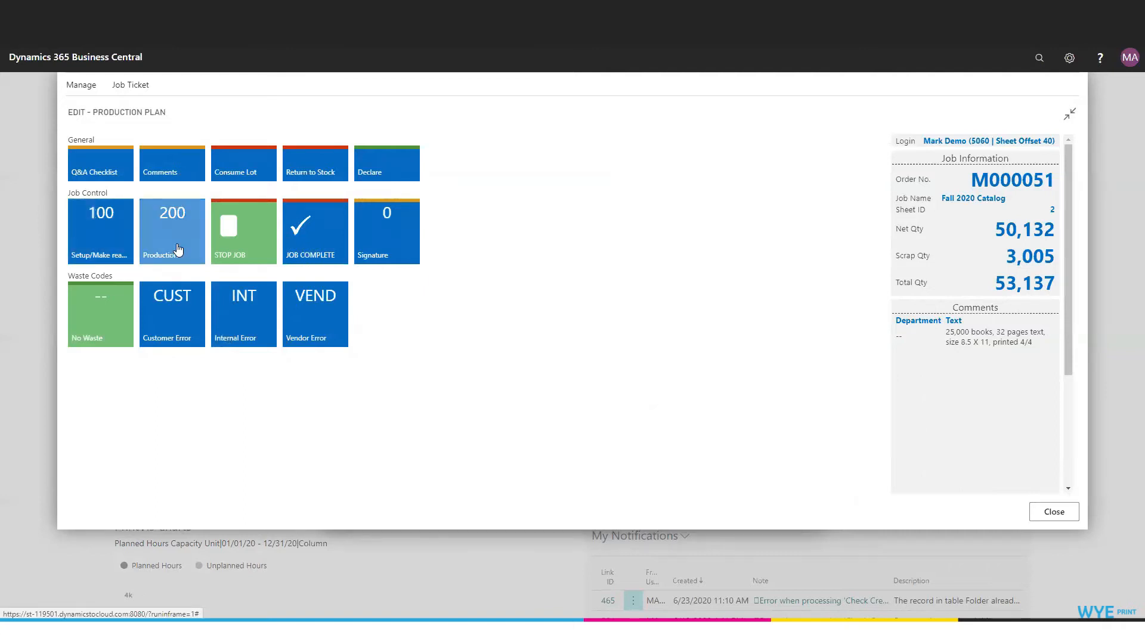
{"action": "left_click", "coordinate": [102, 244]}
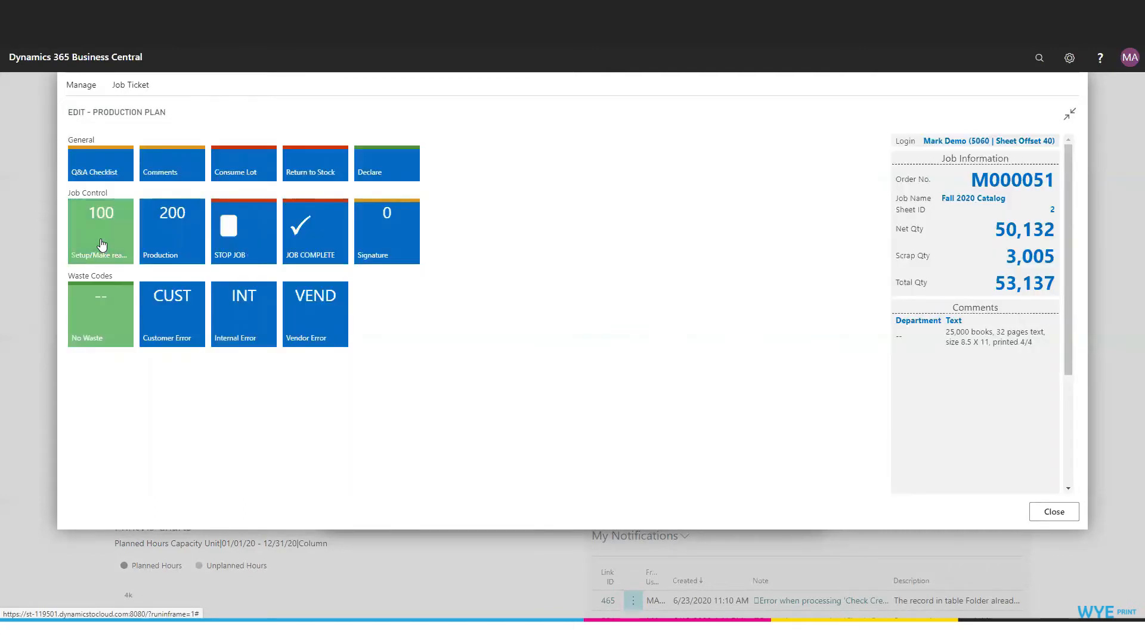
Switch the catalog job to Production (200), stop it and mark it as complete.
{"action": "left_click", "coordinate": [169, 234]}
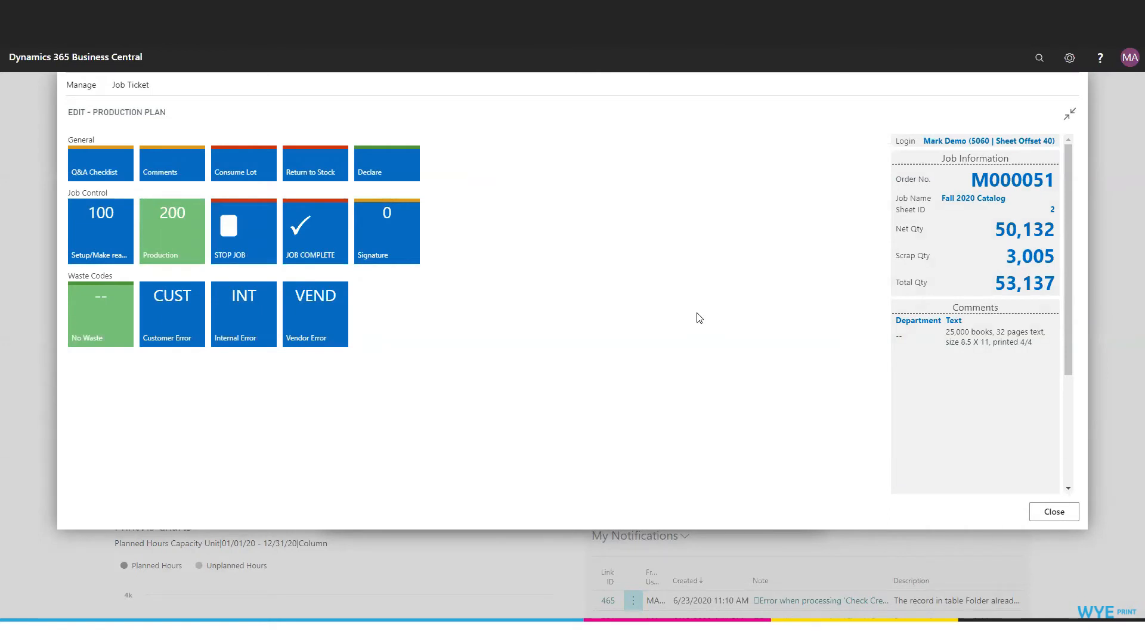
{"action": "left_click", "coordinate": [250, 251]}
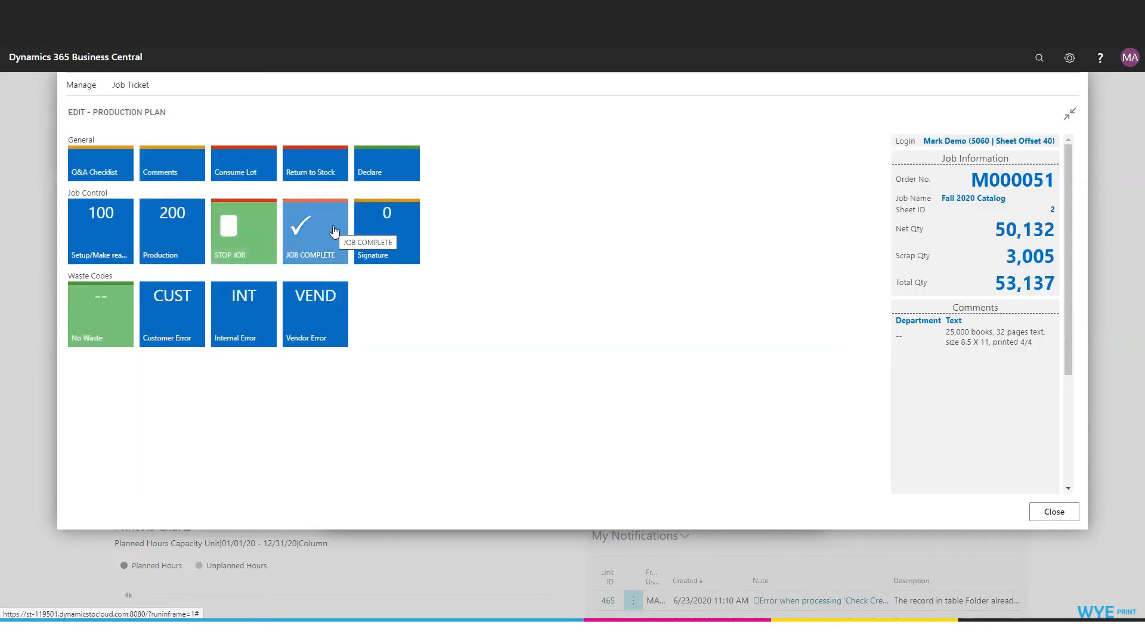
{"action": "left_click", "coordinate": [334, 232]}
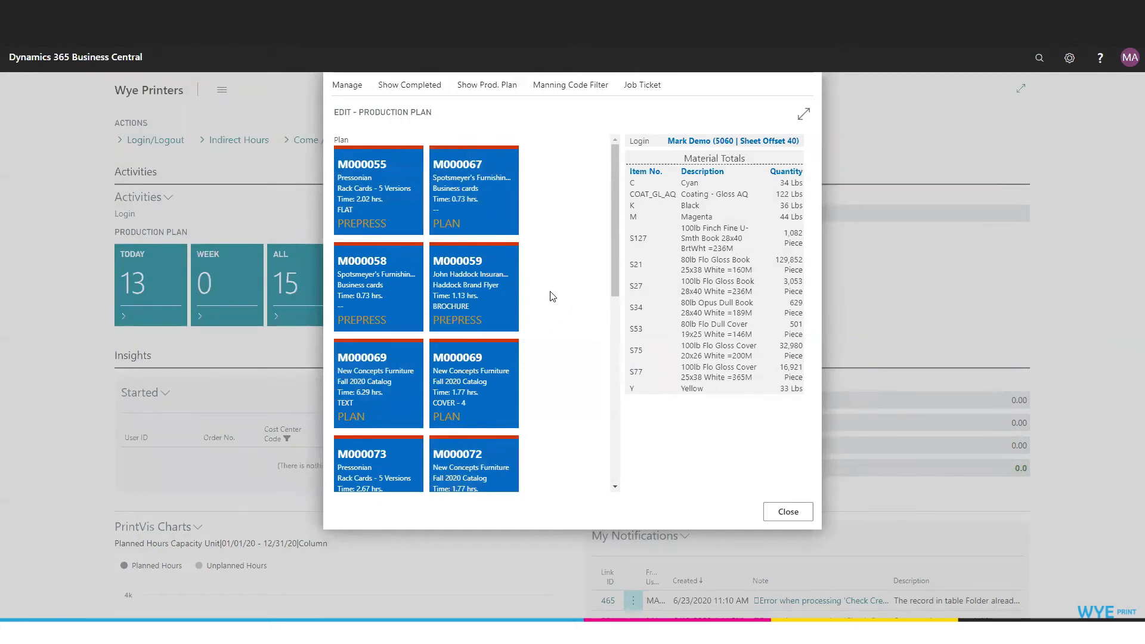
Print the job ticket of the Spotsmeyer's Furnishings Business cards job in PLAN status and review the PDF.
{"action": "left_click", "coordinate": [465, 203]}
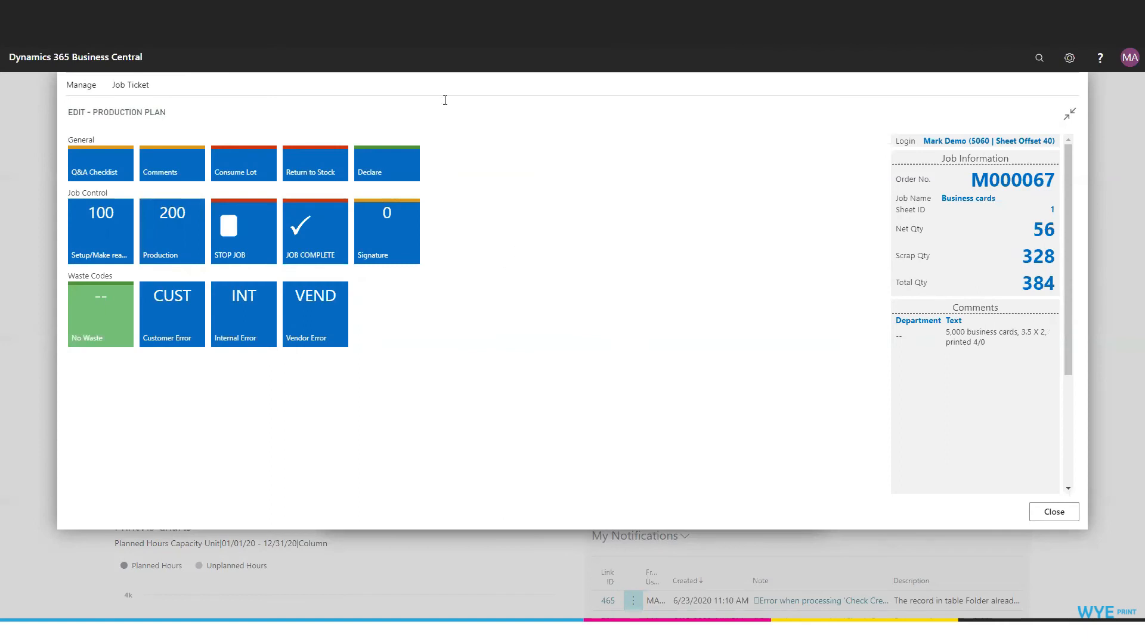
{"action": "left_click", "coordinate": [129, 88]}
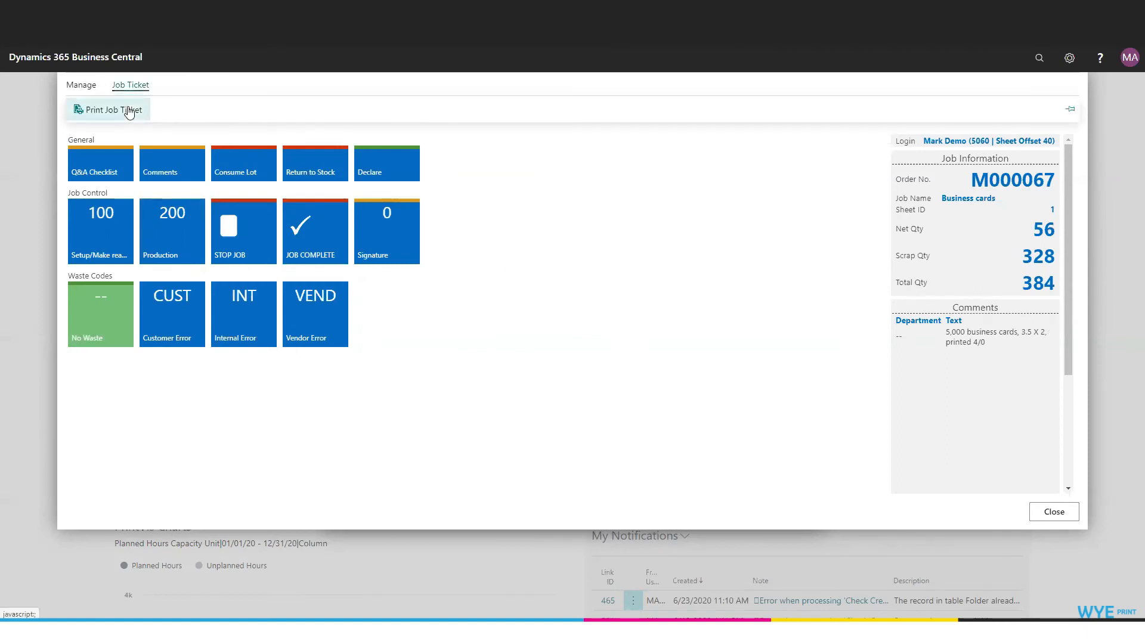
{"action": "left_click", "coordinate": [129, 111]}
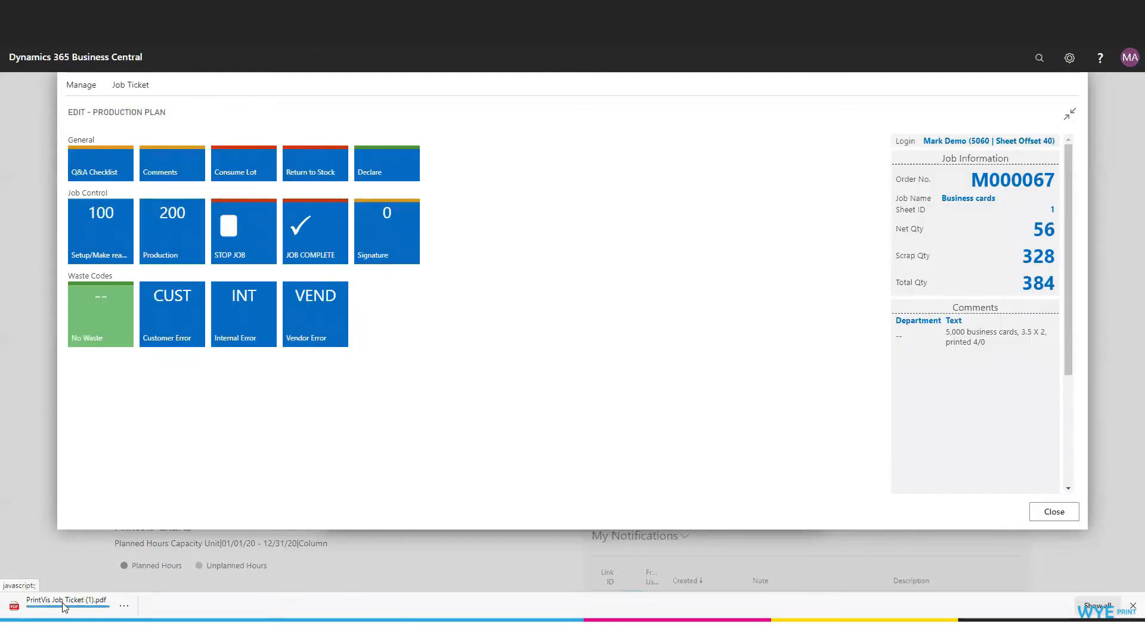
{"action": "left_click", "coordinate": [62, 603]}
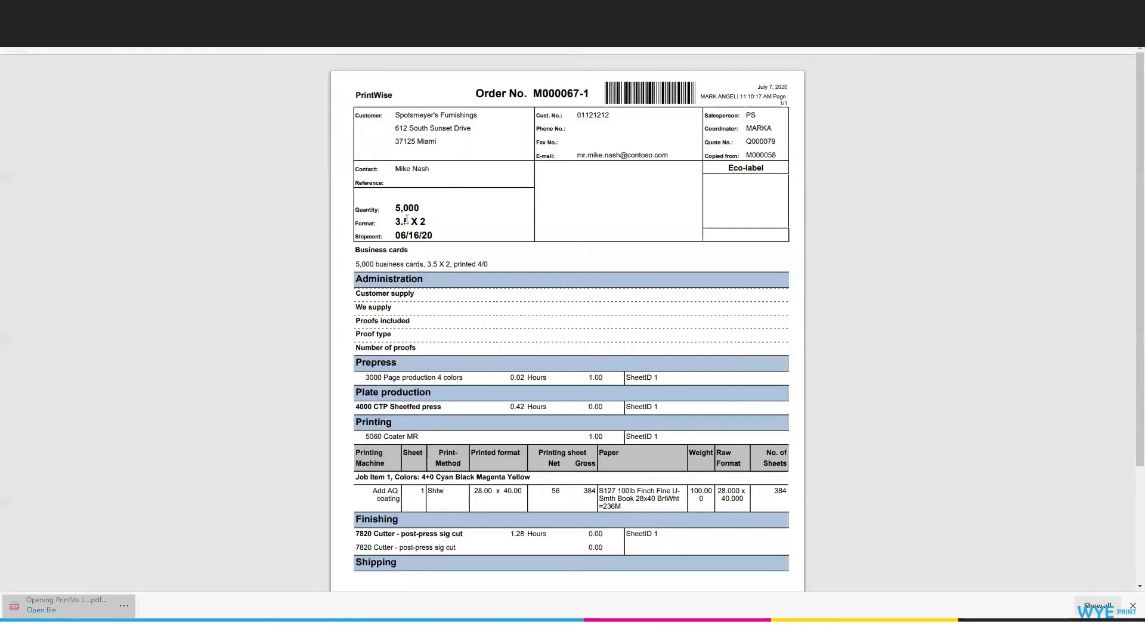
{"action": "scroll", "coordinate": [746, 430], "scroll_direction": "down", "scroll_amount": 3}
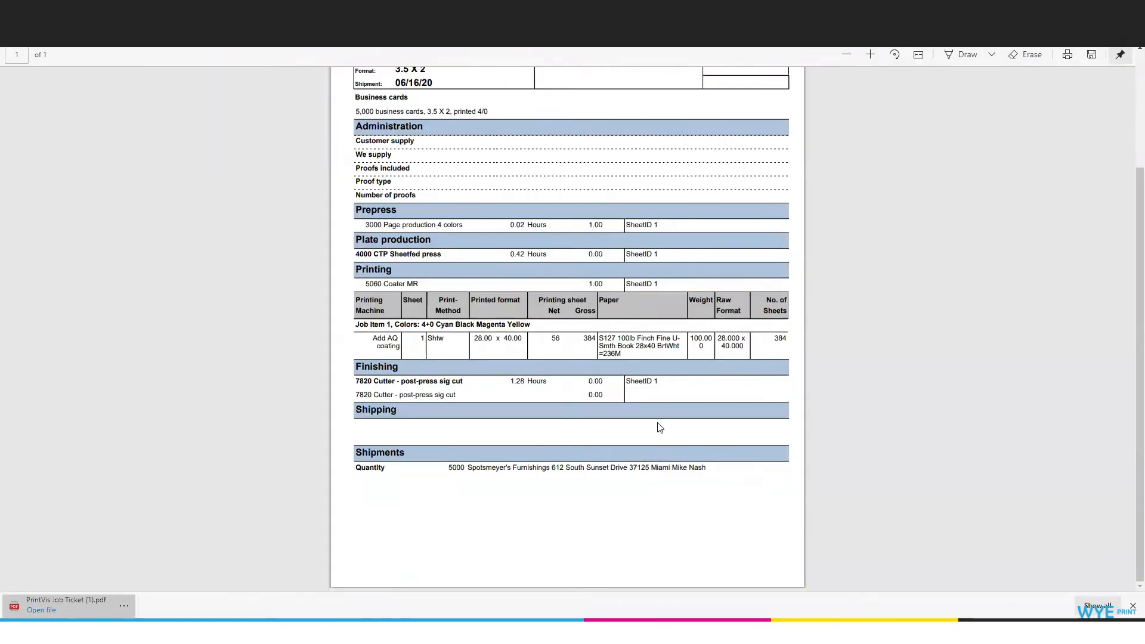
{"action": "scroll", "coordinate": [573, 328], "scroll_direction": "up", "scroll_amount": 1}
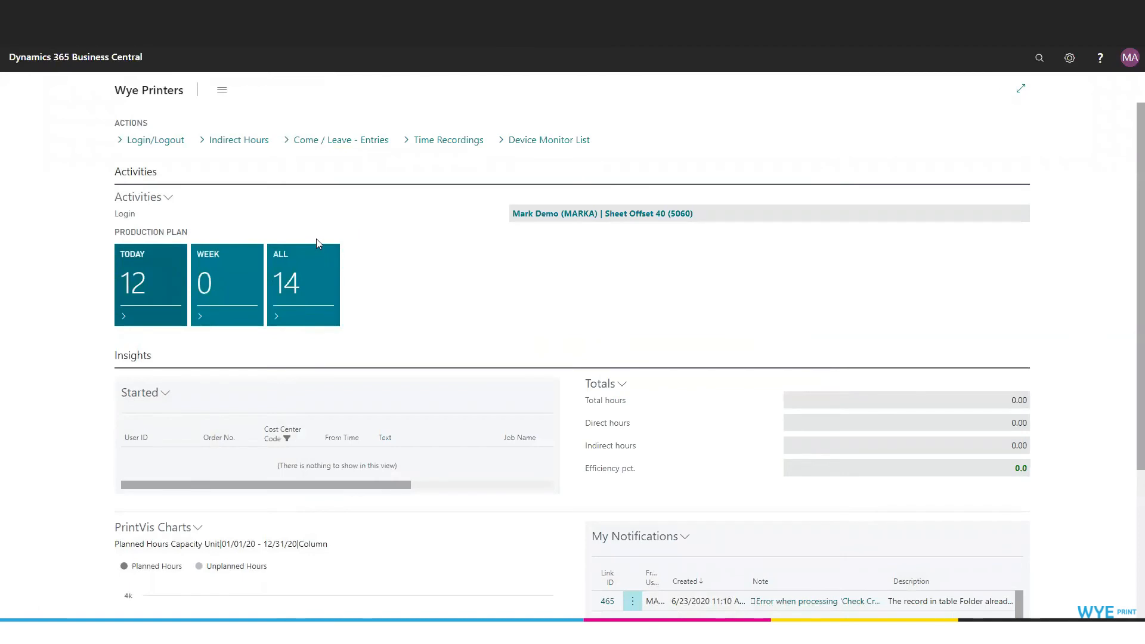
Open today's production plan again from the home page.
{"action": "left_click", "coordinate": [165, 278]}
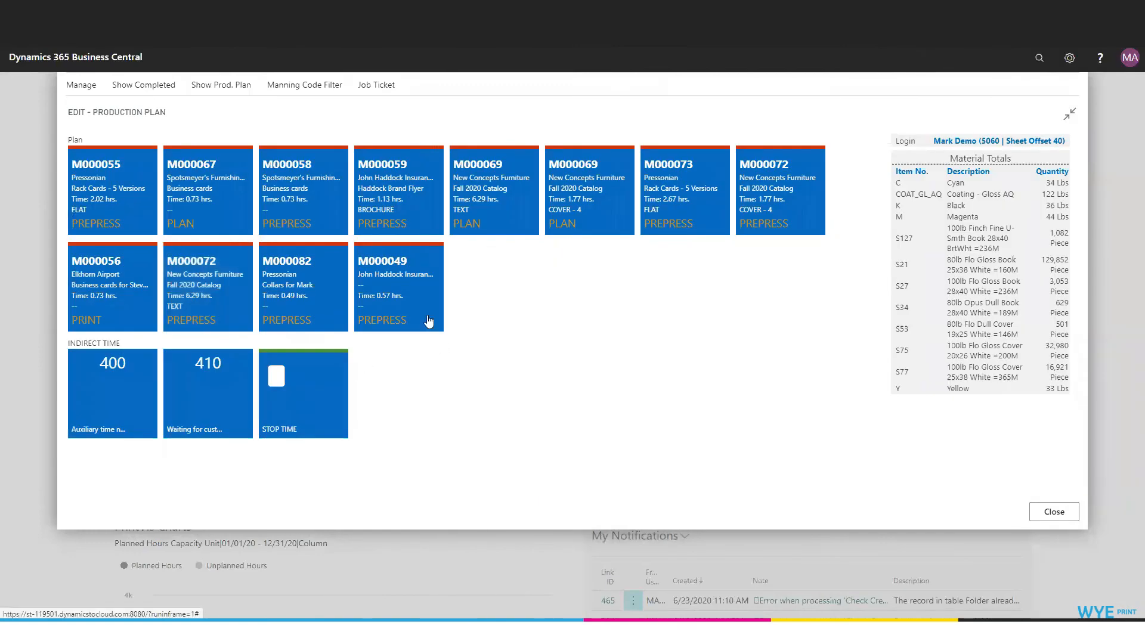
Start Production (200) on the John Haddock Insurance job planned for 0.57 hrs and close the production plan.
{"action": "left_click", "coordinate": [396, 290]}
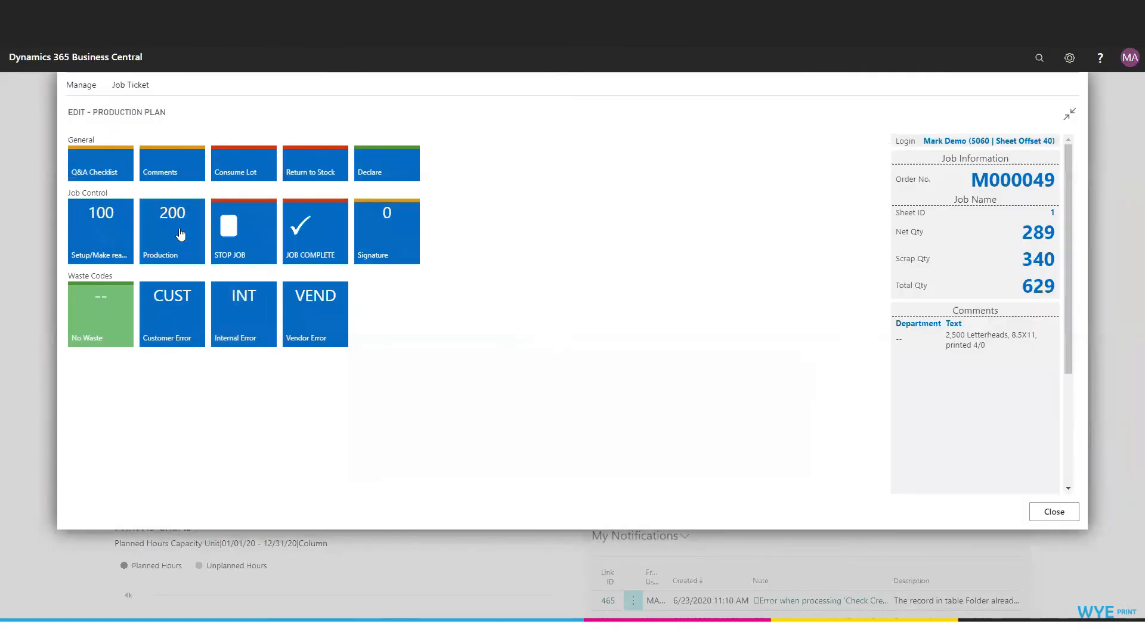
{"action": "left_click", "coordinate": [181, 234]}
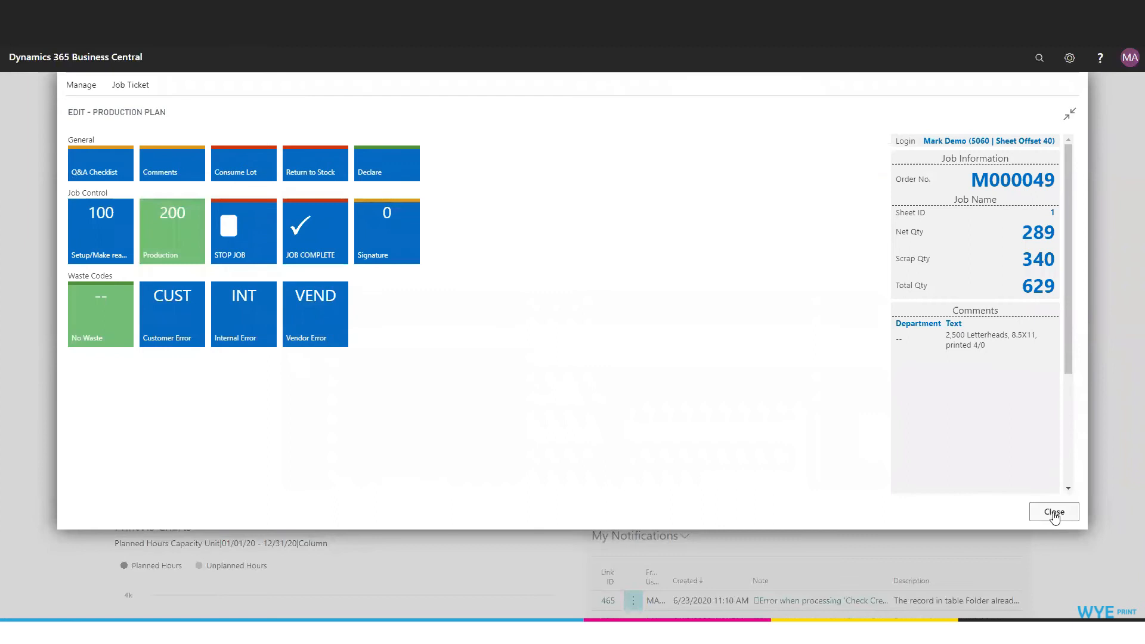
{"action": "left_click", "coordinate": [1055, 513]}
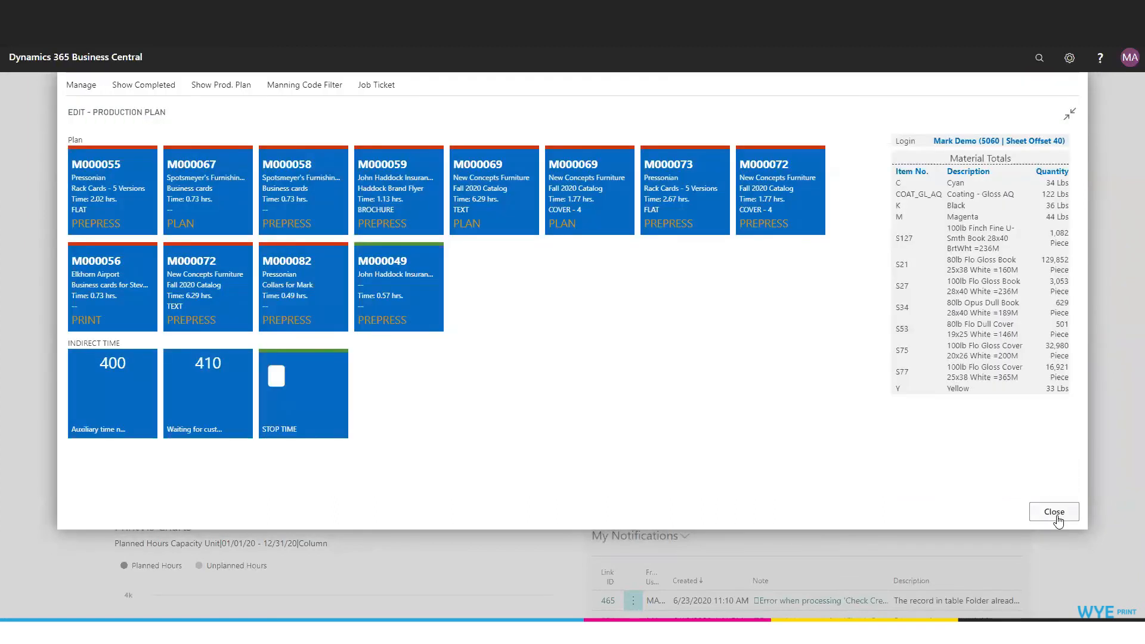
{"action": "left_click", "coordinate": [1054, 513]}
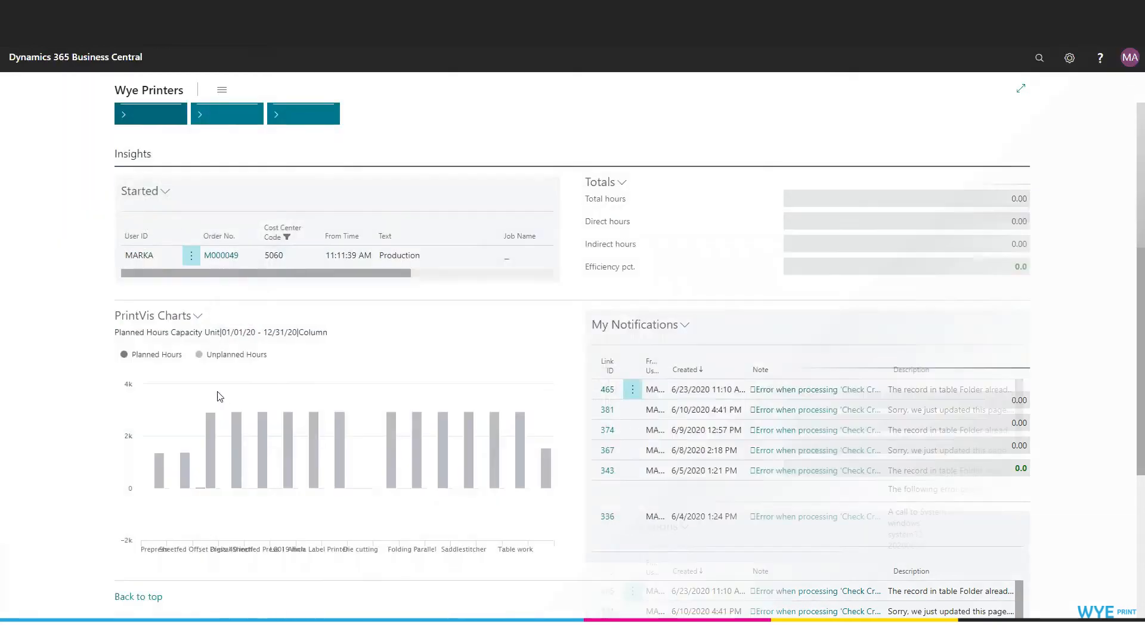
Review the started jobs, totals and charts on the home page and look through the Come / Leave entries.
{"action": "scroll", "coordinate": [217, 396], "scroll_direction": "down", "scroll_amount": 3}
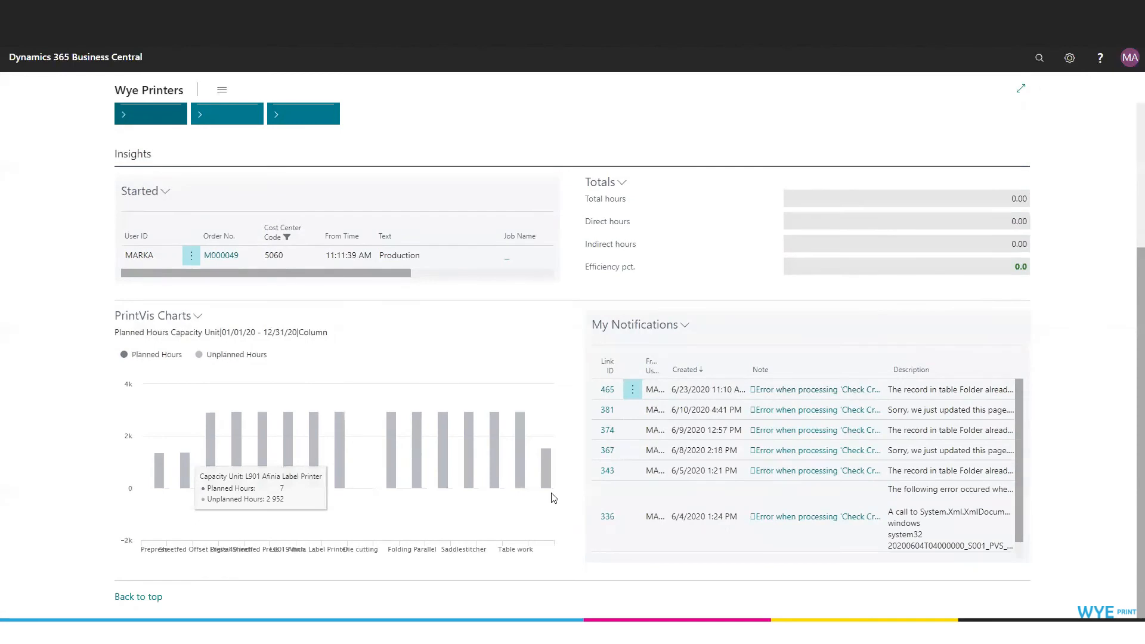
{"action": "scroll", "coordinate": [332, 145], "scroll_direction": "up", "scroll_amount": 3}
{"action": "left_click", "coordinate": [338, 141]}
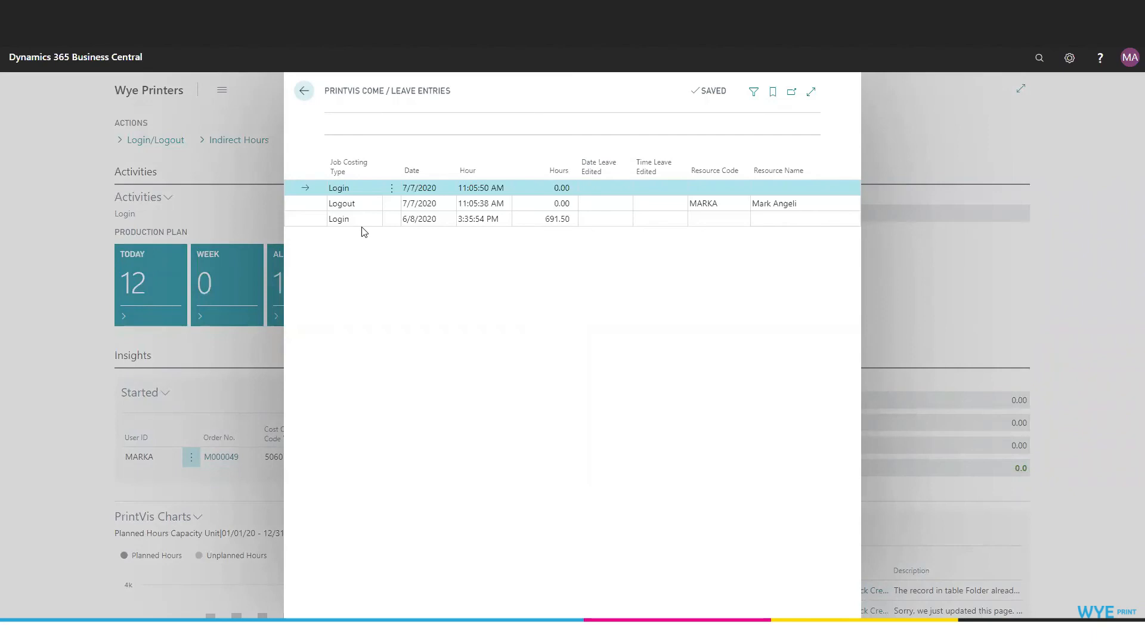
{"action": "key", "text": "Escape"}
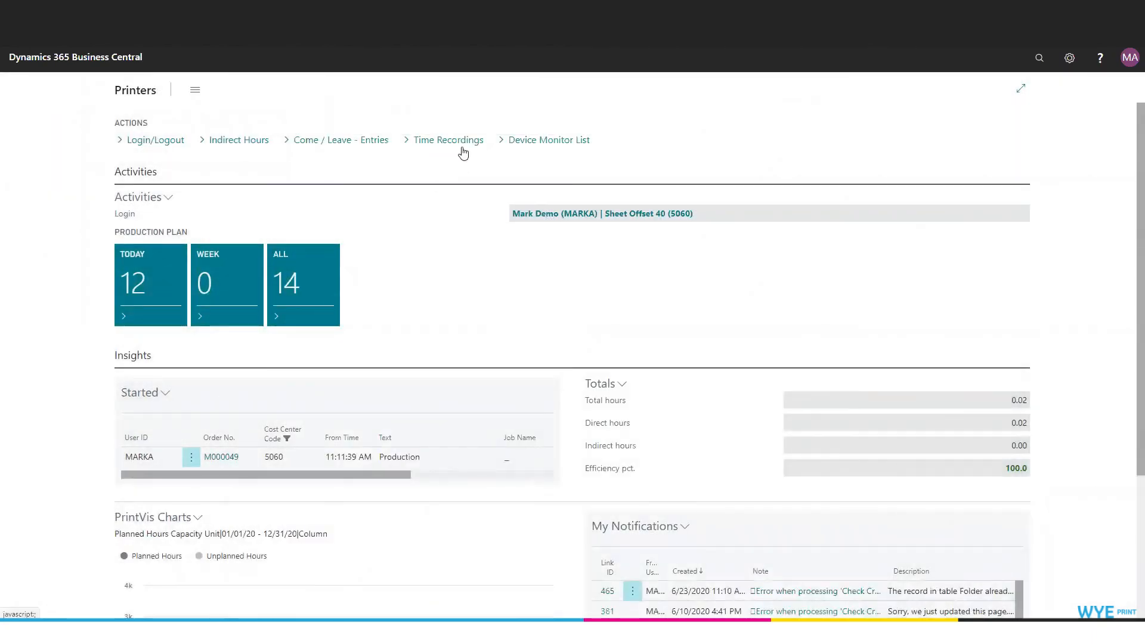
View the time recordings in the expanded layout and check the comment of the newest Production entry.
{"action": "left_click", "coordinate": [463, 147]}
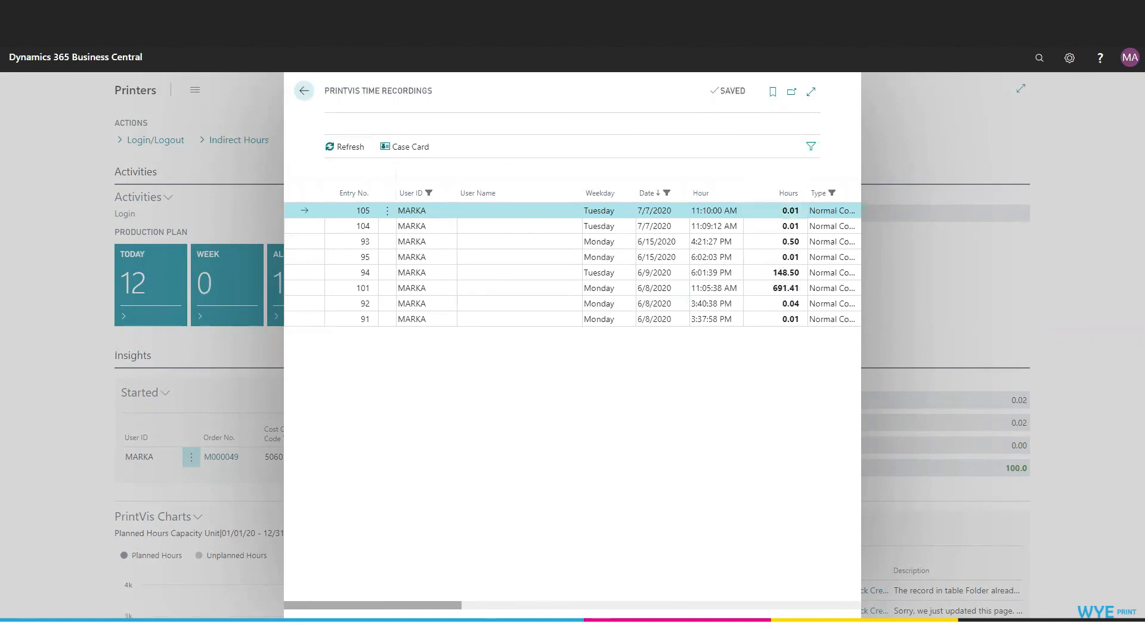
{"action": "left_click", "coordinate": [812, 92]}
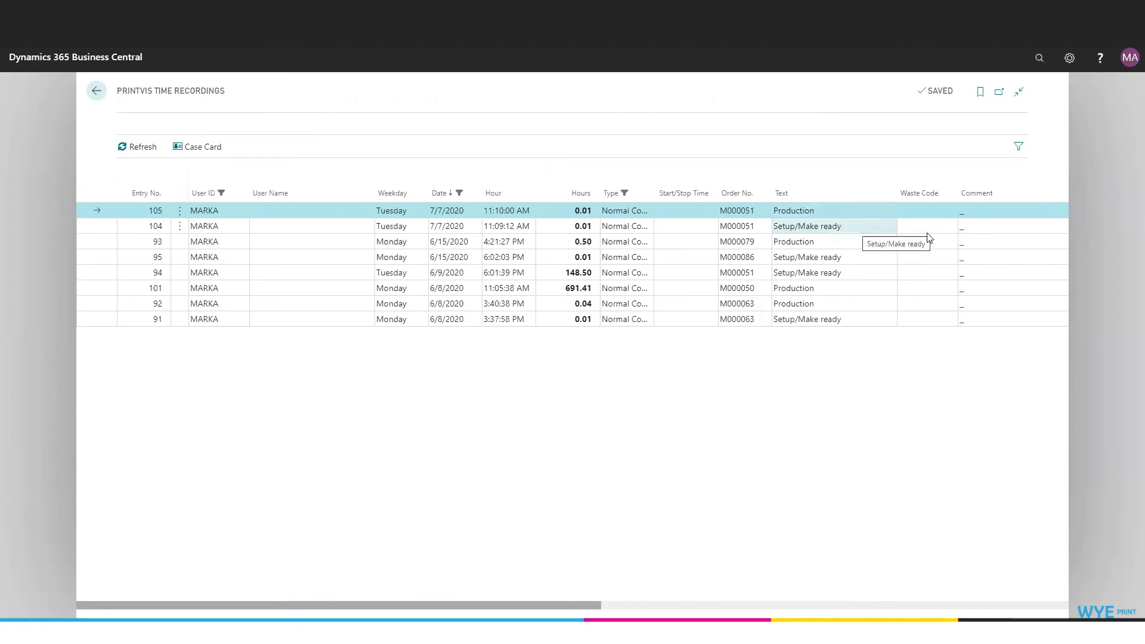
{"action": "left_click", "coordinate": [991, 211]}
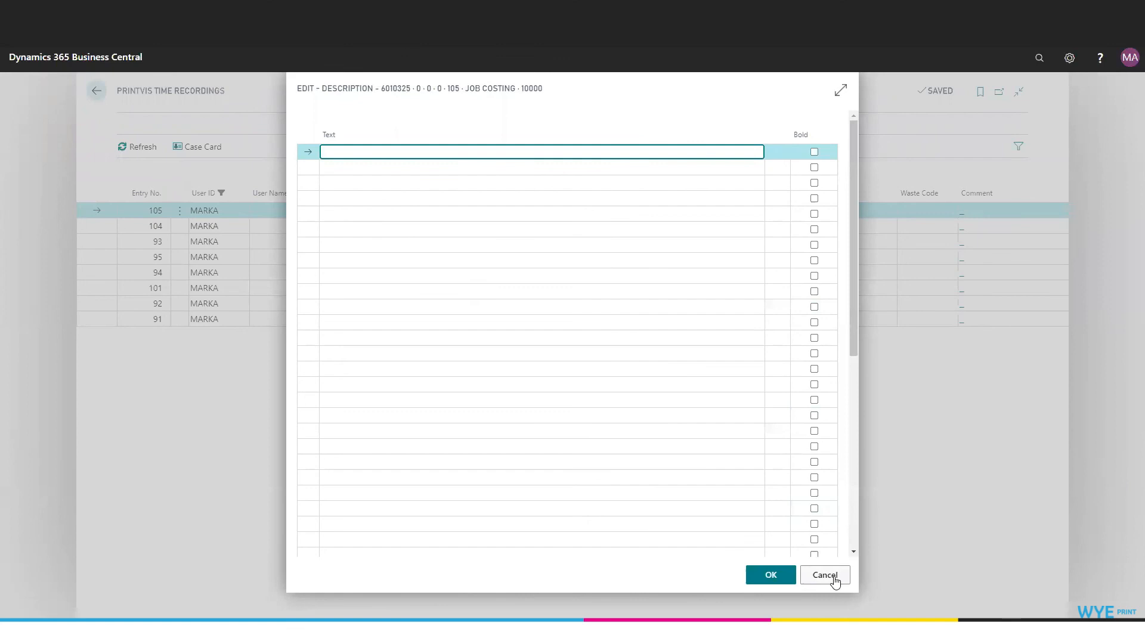
{"action": "left_click", "coordinate": [834, 581]}
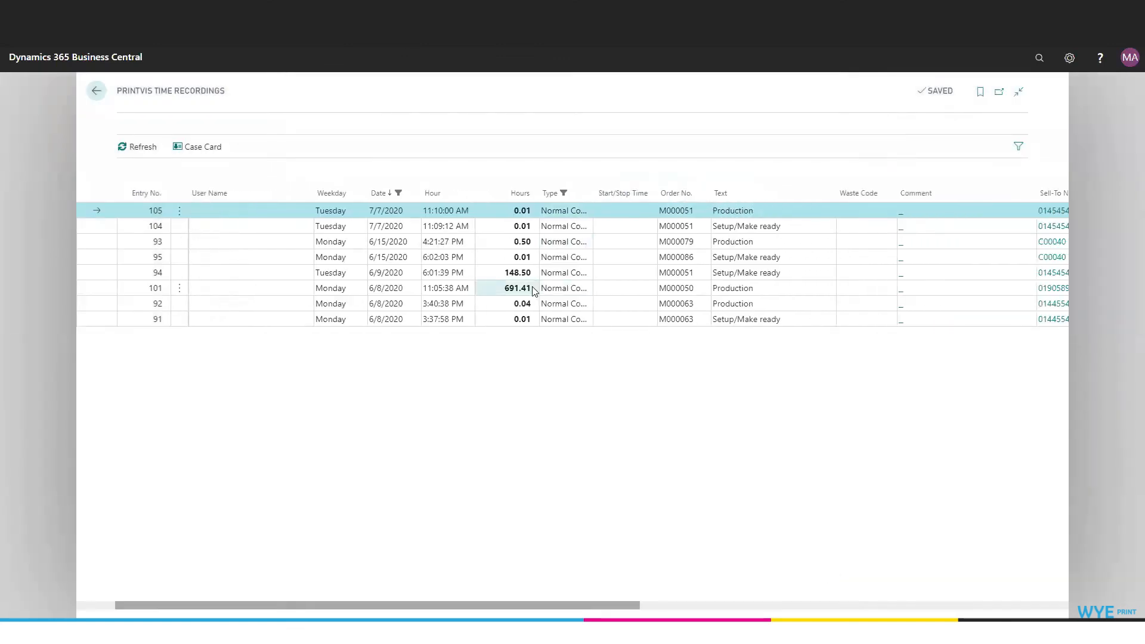
Add the comment "Forgot to log out for the weekend" to the 691.41-hour Production entry and leave the time recordings.
{"action": "left_click", "coordinate": [929, 288]}
{"action": "type", "text": "Forgot to log out for the weekend"}
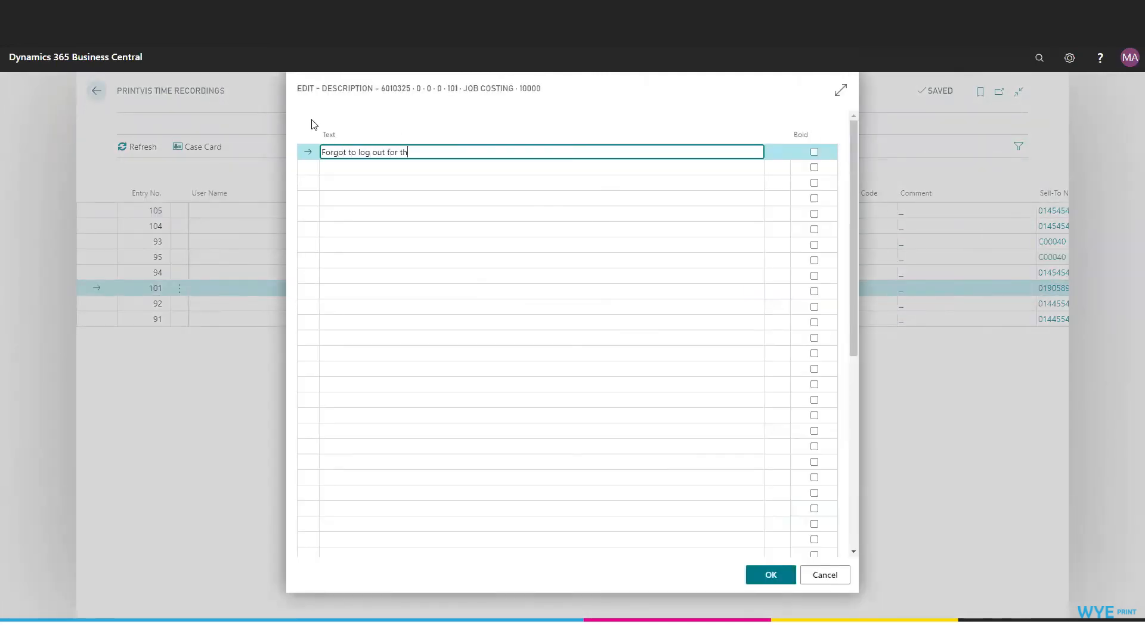
{"action": "key", "text": "Tab"}
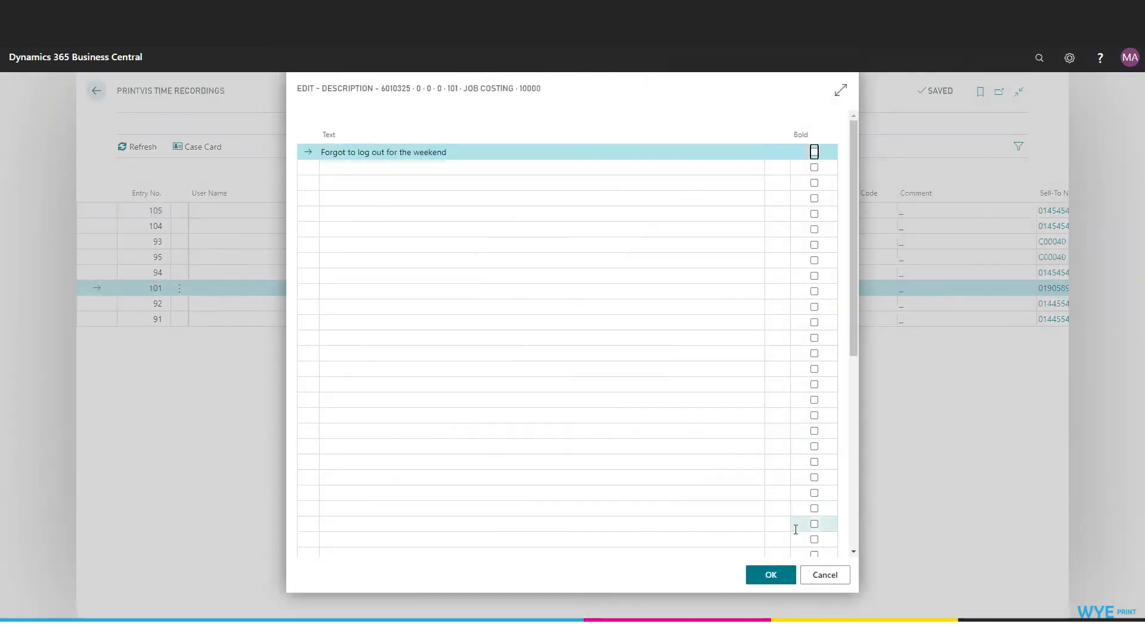
{"action": "left_click", "coordinate": [769, 577]}
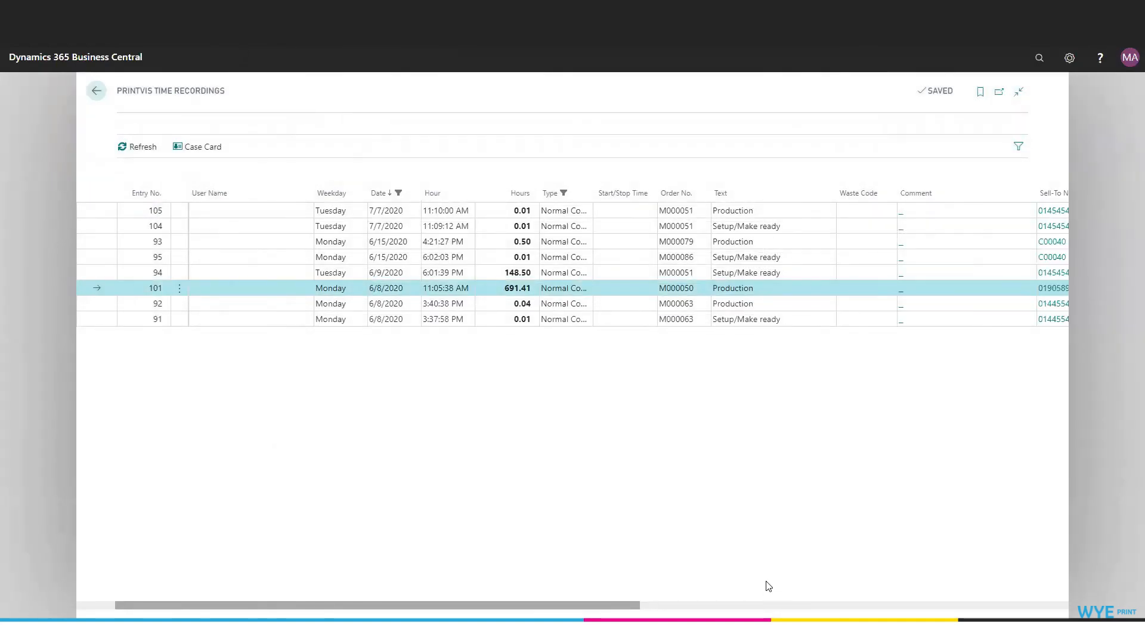
{"action": "left_click", "coordinate": [96, 90]}
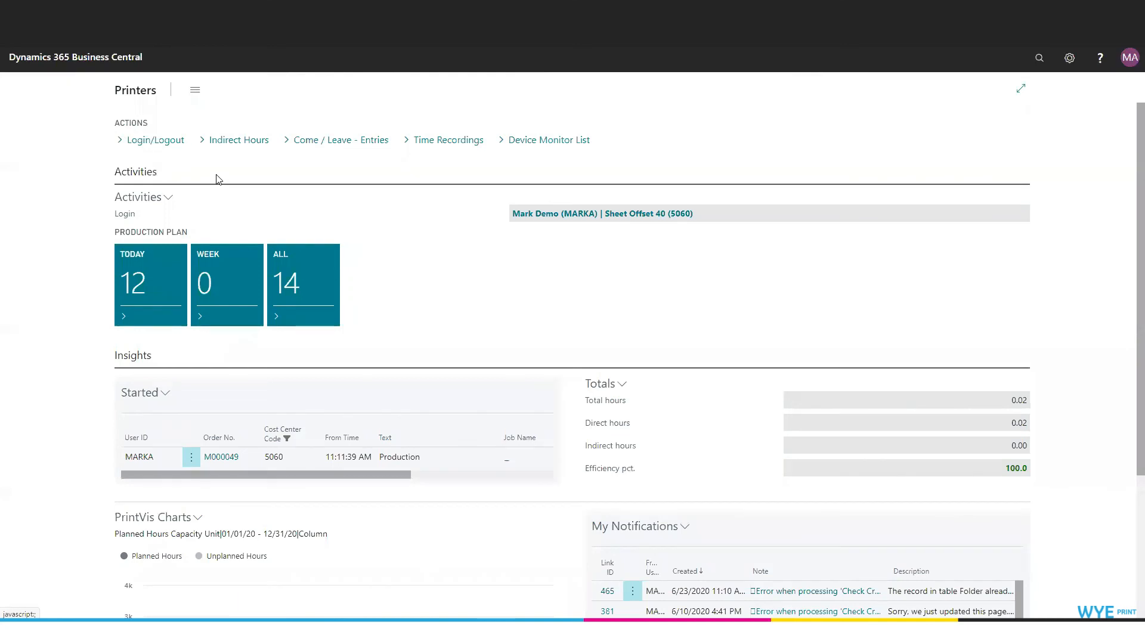
Switch the active login to the operator on cost center 6000 and view that operator's production plan for today.
{"action": "left_click", "coordinate": [156, 141]}
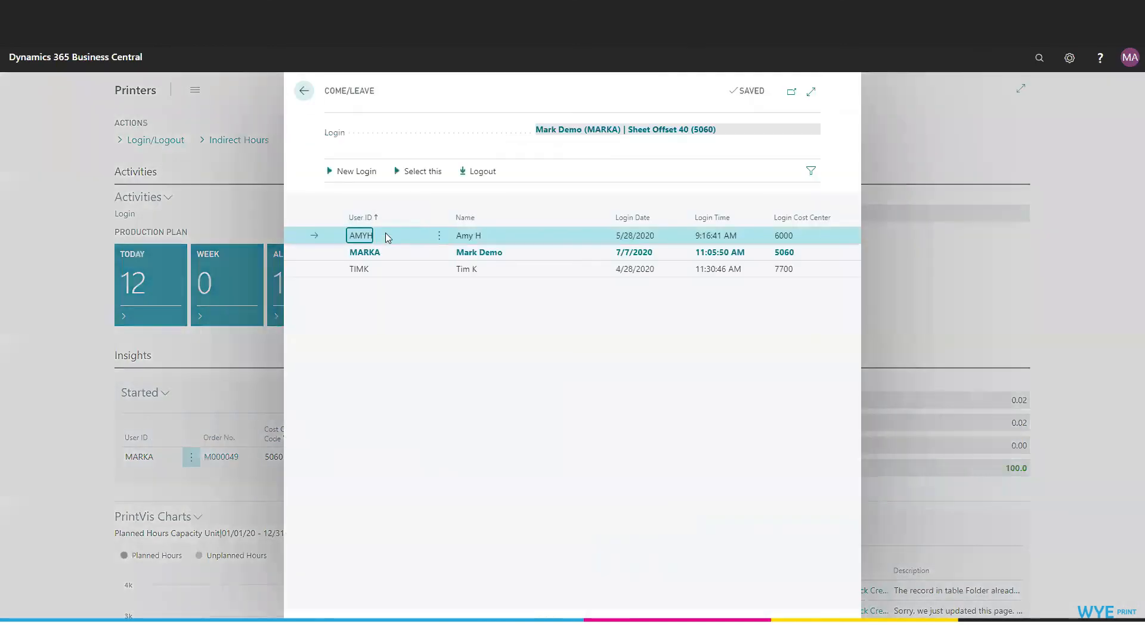
{"action": "left_click", "coordinate": [350, 238]}
{"action": "left_click", "coordinate": [421, 173]}
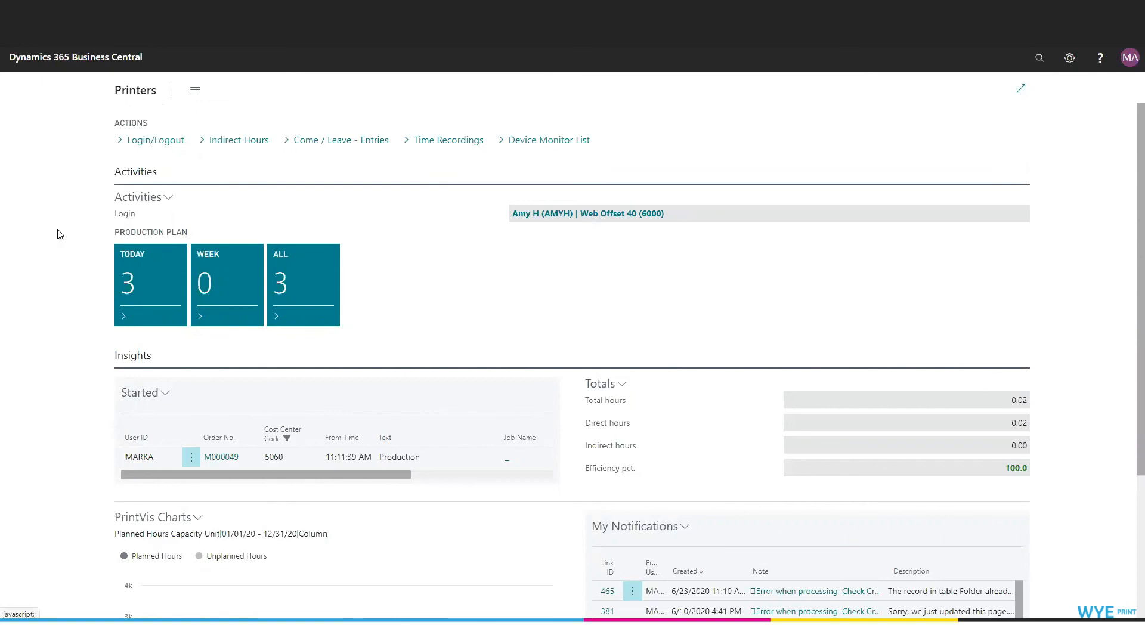
{"action": "left_click", "coordinate": [134, 267]}
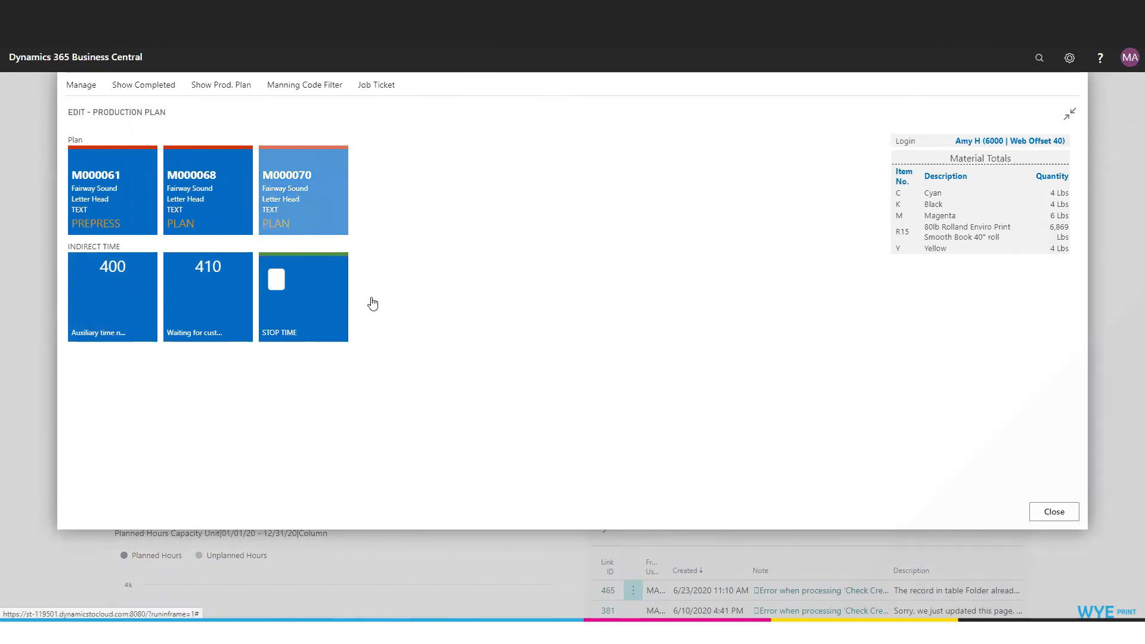
{"action": "left_click", "coordinate": [1054, 512]}
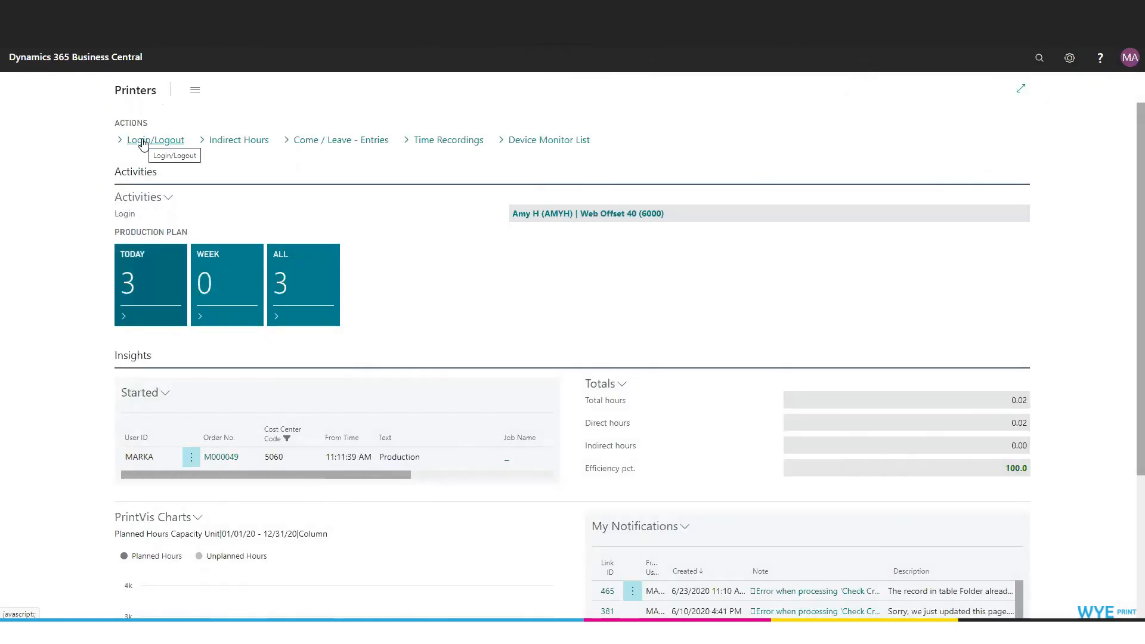